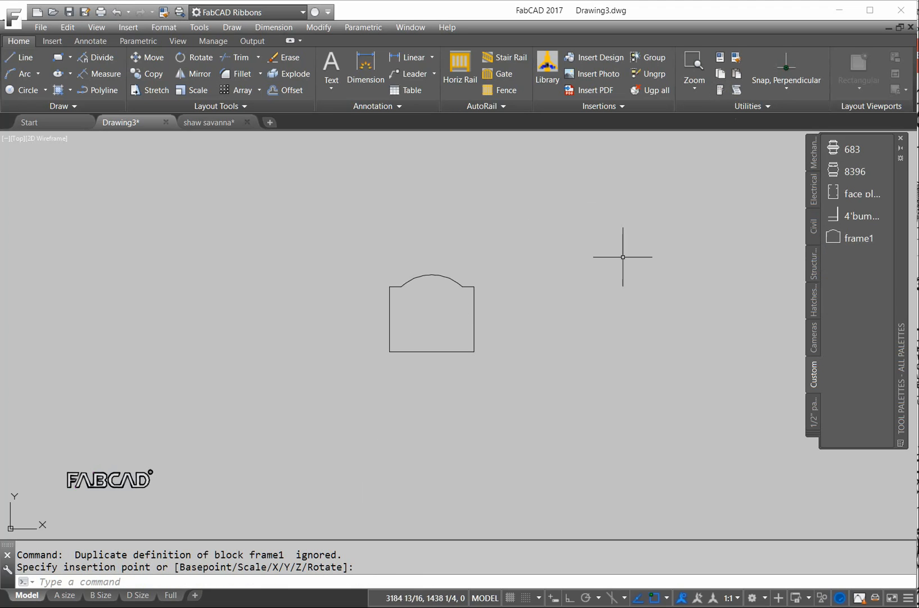
- Stretch the arched gate outline's top upward, then widen its right side with Ortho on
click(148, 88)
click(511, 304)
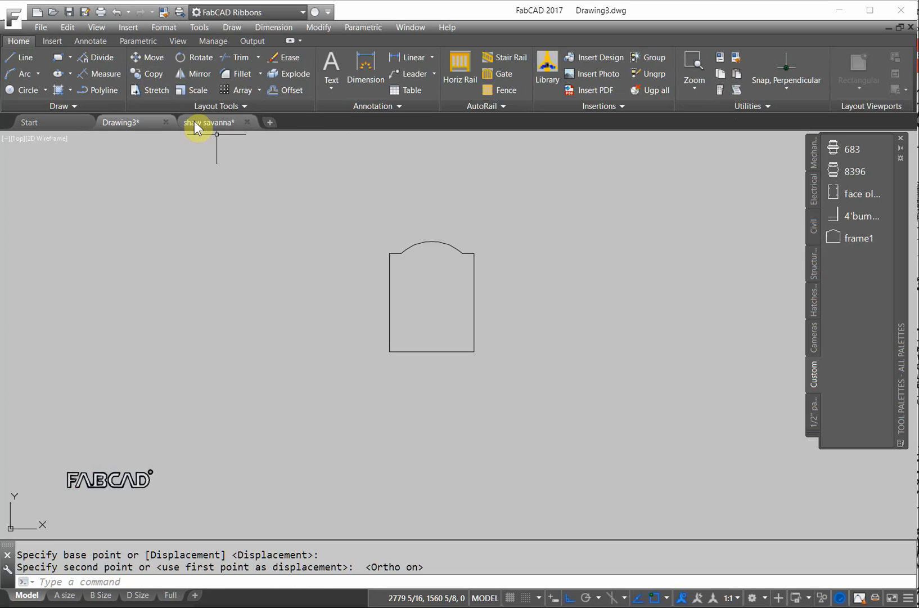
click(158, 90)
click(524, 397)
click(449, 211)
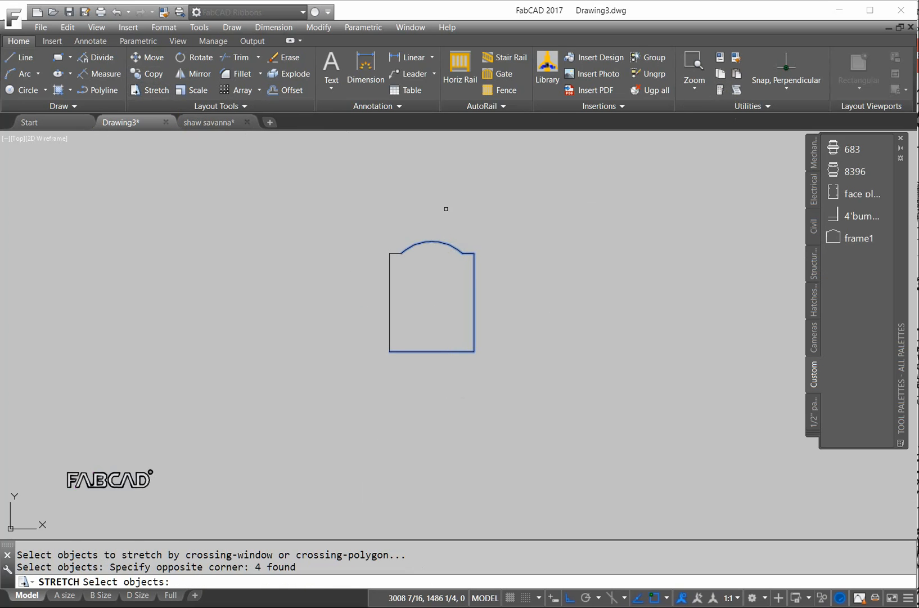
key(Return)
click(439, 203)
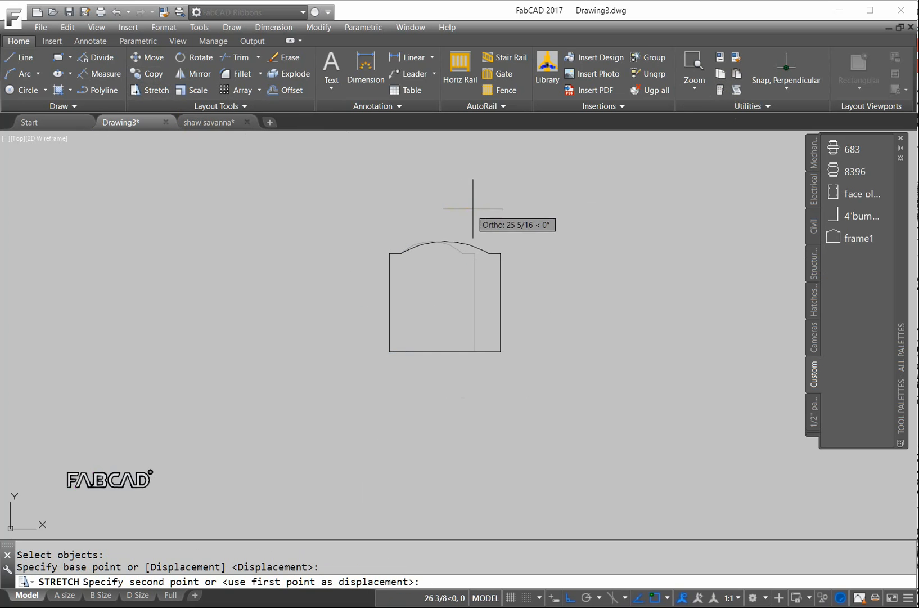
click(462, 207)
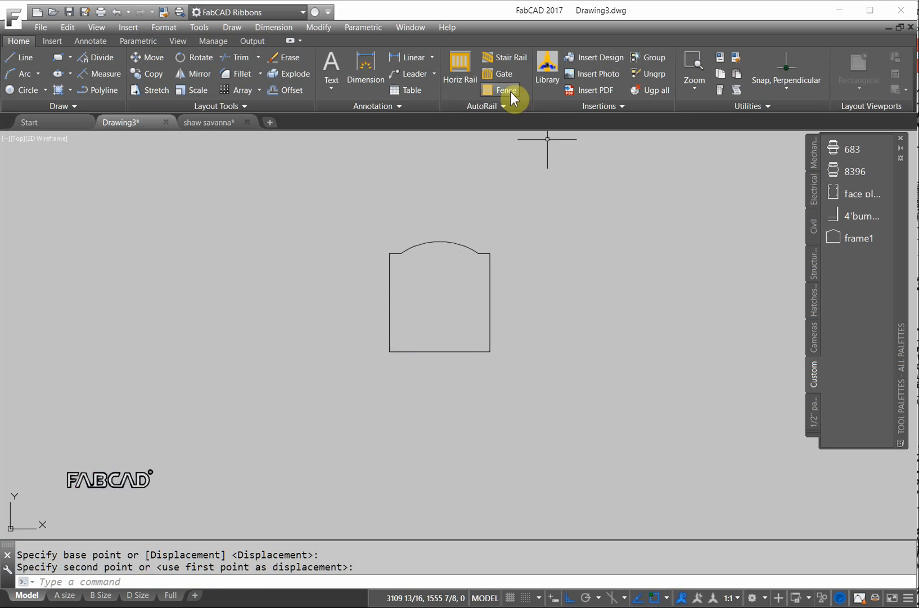
click(504, 74)
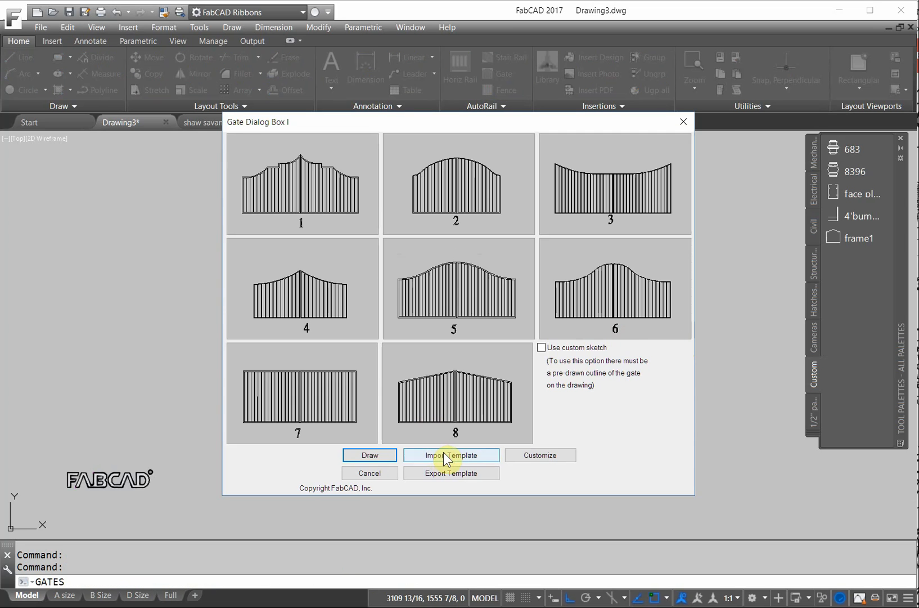
- Load the 'Standard gate' template and set it to use the custom drawn sketch
click(445, 455)
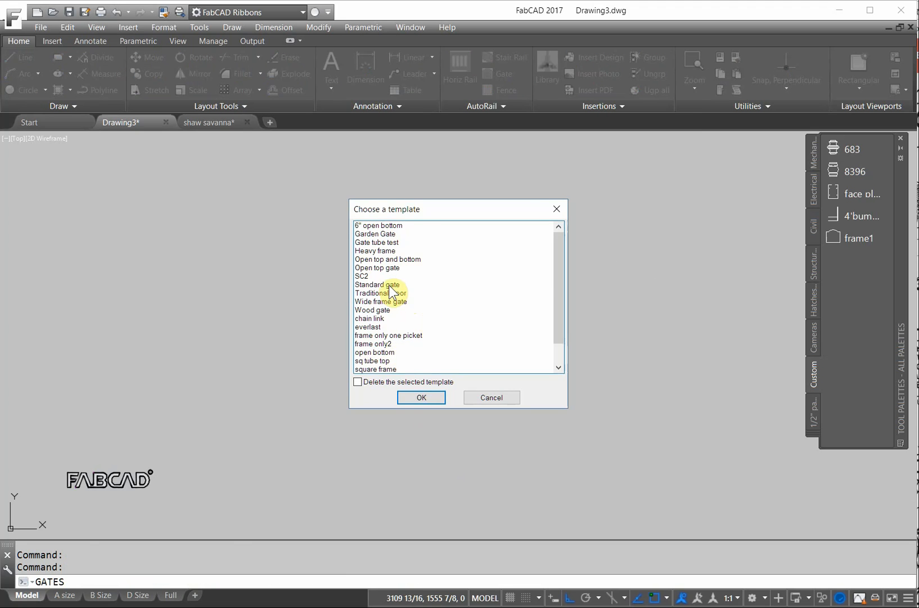
click(391, 285)
click(427, 398)
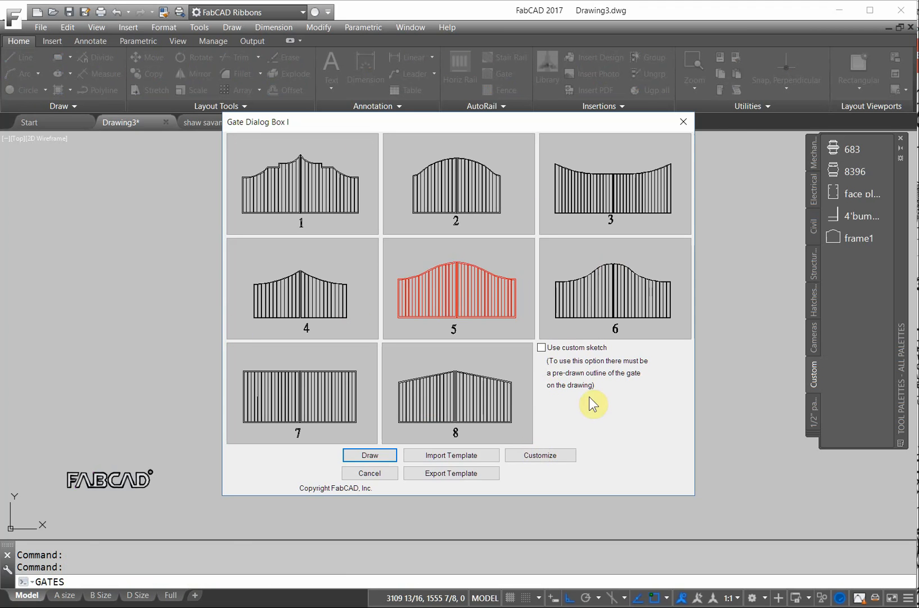
click(542, 347)
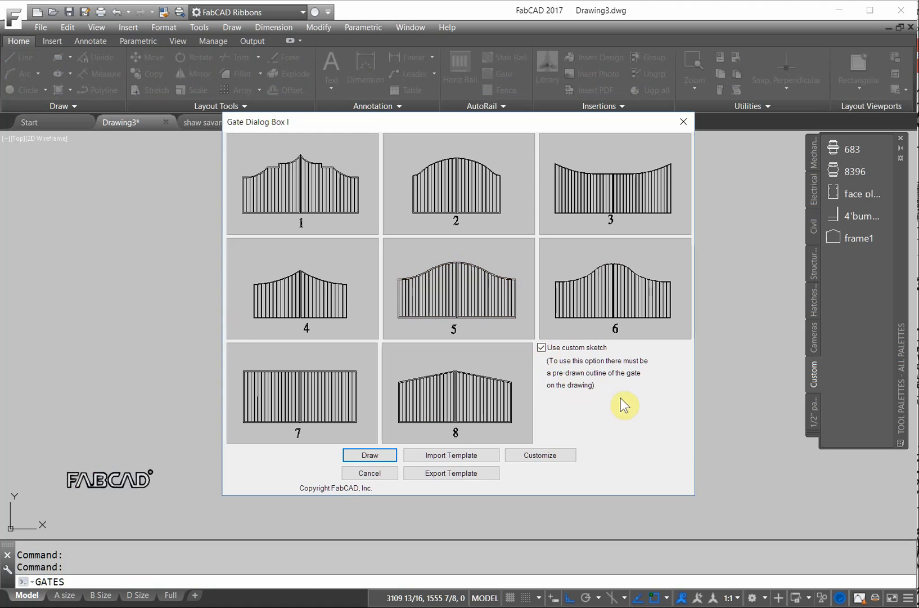
click(371, 455)
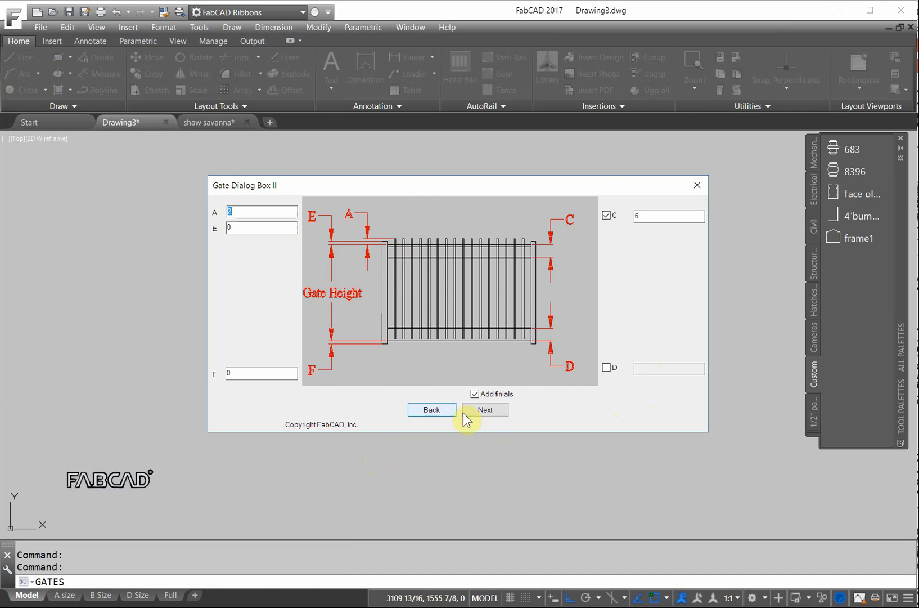
- Set the vertical picket spacing to 4 max. gap and choose the L7009 finial
click(483, 411)
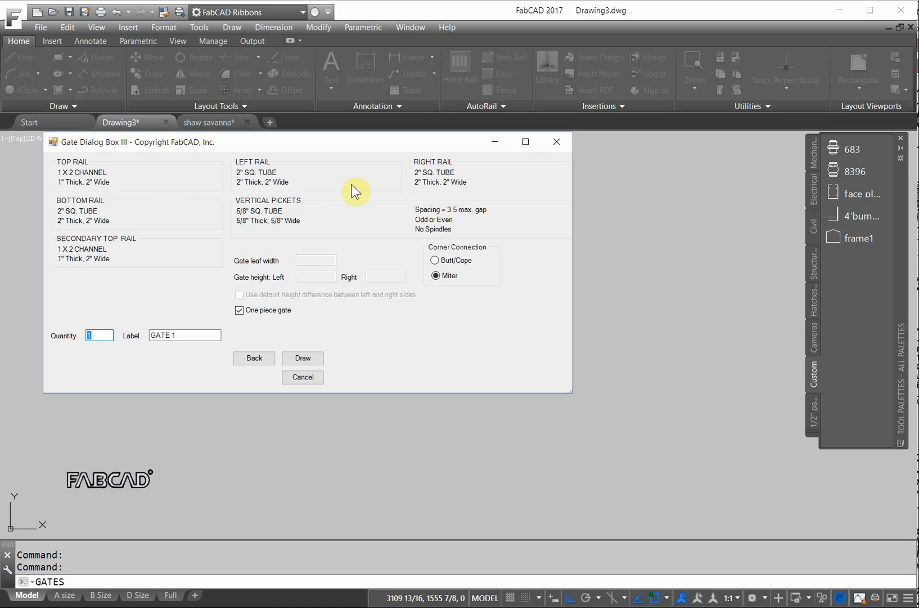
click(283, 219)
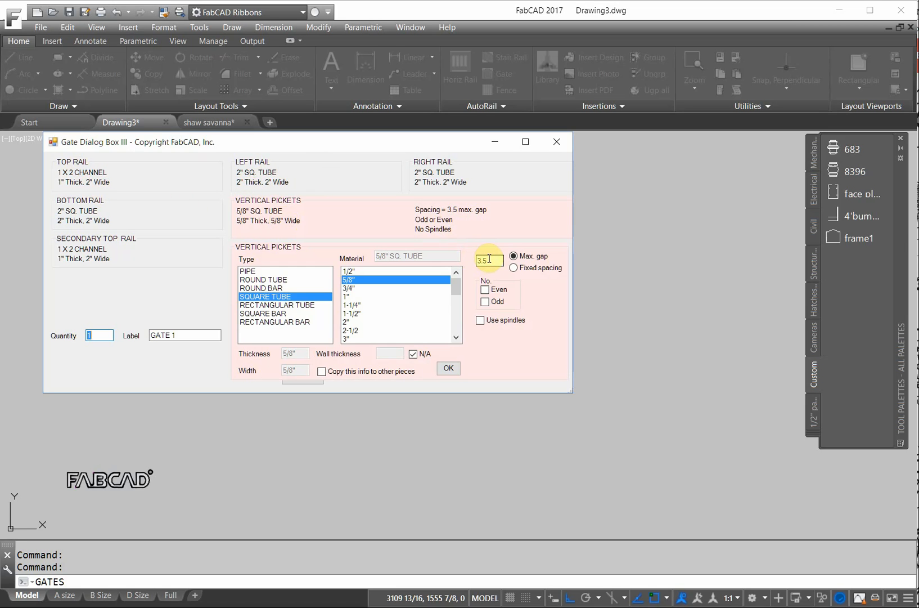
text(4)
click(448, 370)
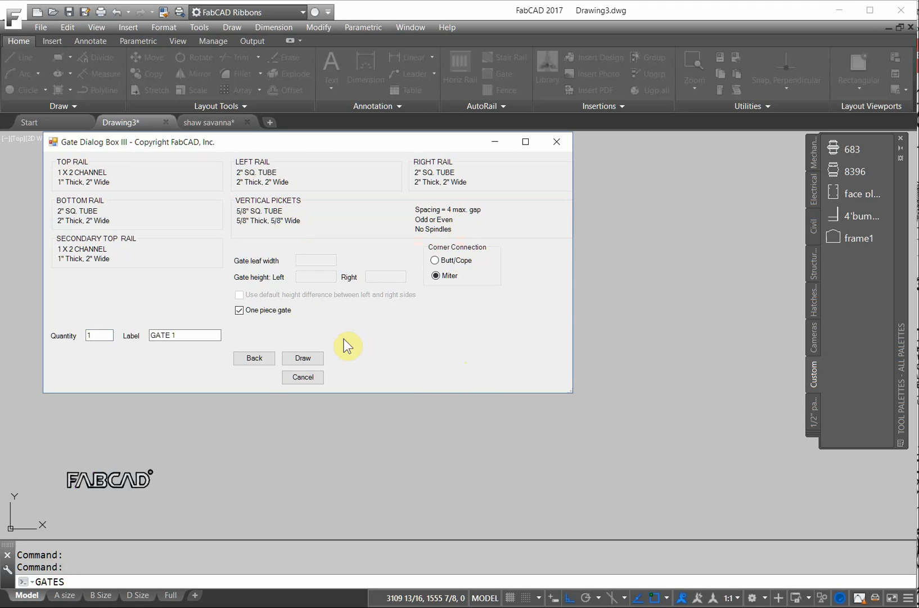
click(308, 357)
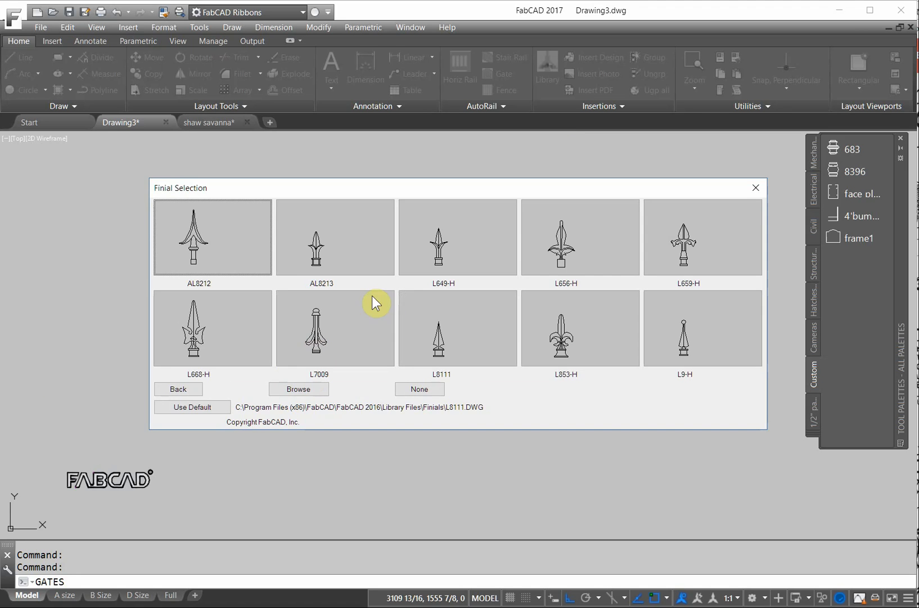
click(329, 332)
click(328, 330)
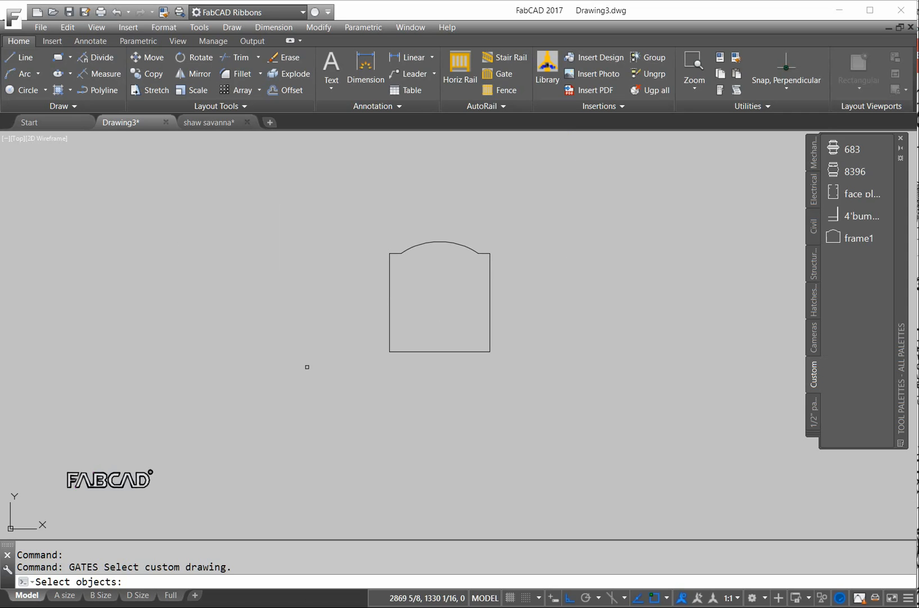
- Select the arched outline to generate gate '1 ~ GATE 1' and place its bill of materials below
click(552, 377)
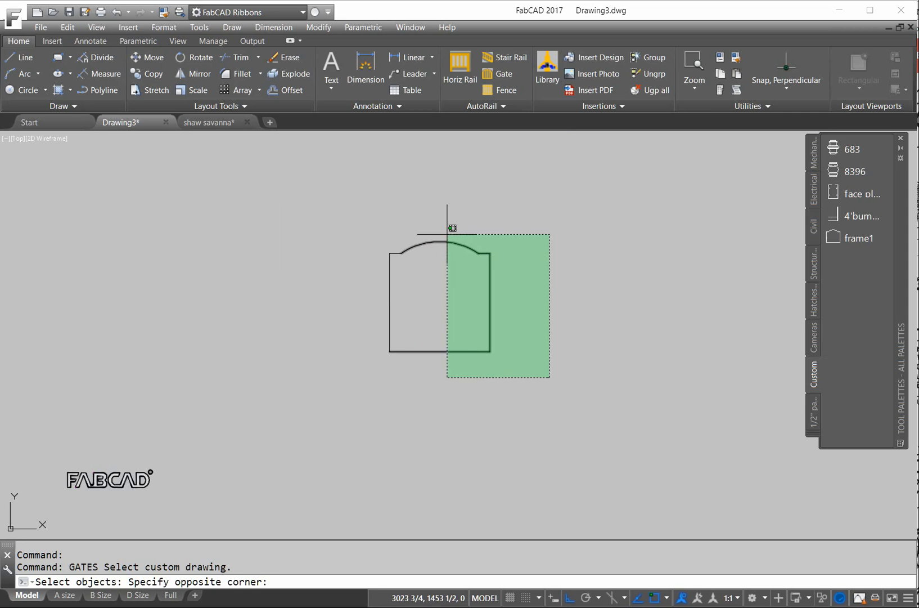
click(364, 223)
right_click(605, 336)
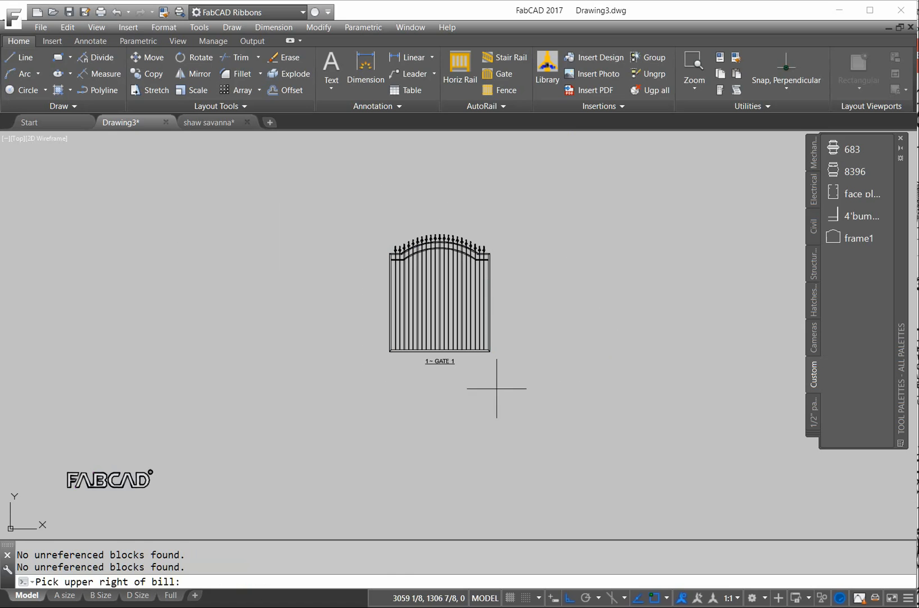
click(492, 402)
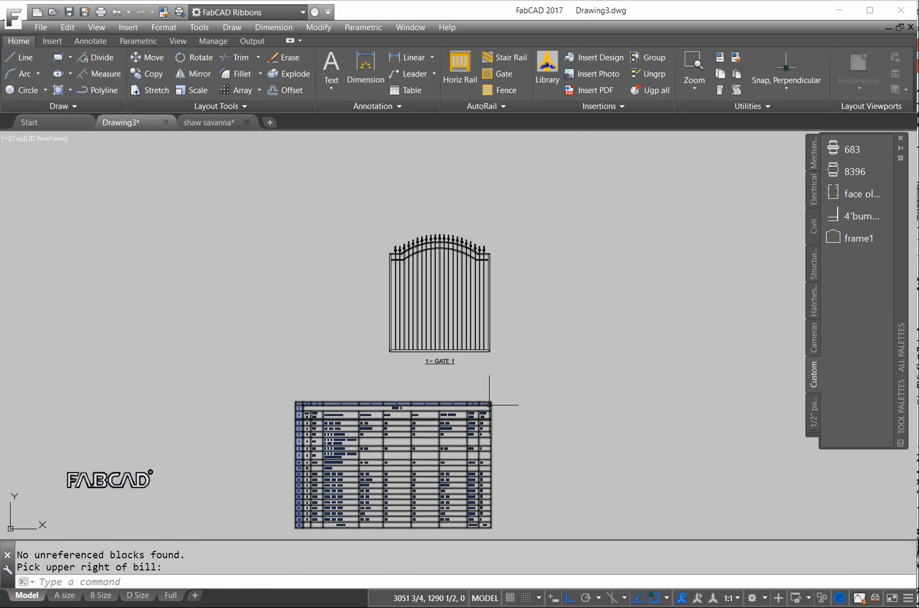
scroll(409, 415, up, 2)
scroll(412, 376, down, 7)
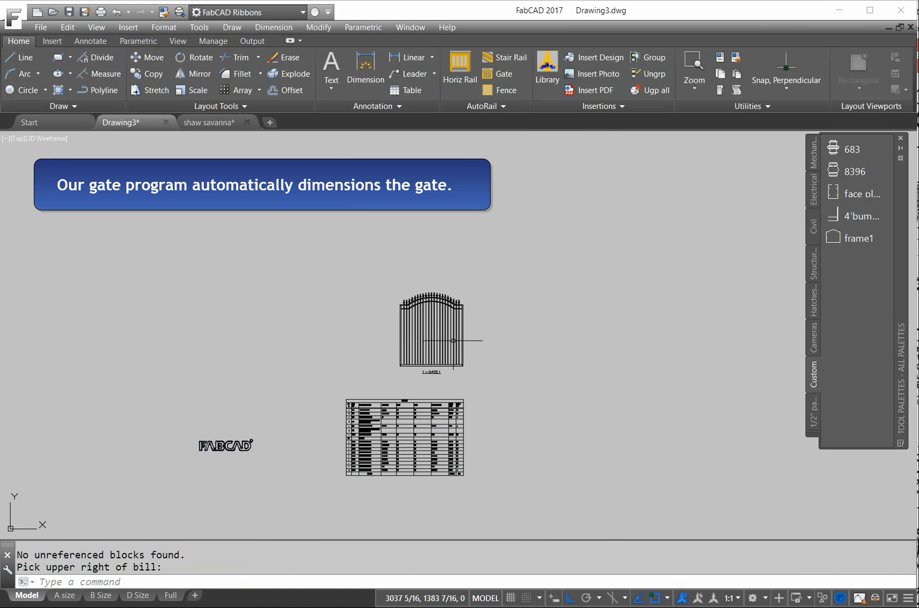
scroll(399, 396, up, 10)
scroll(464, 341, down, 2)
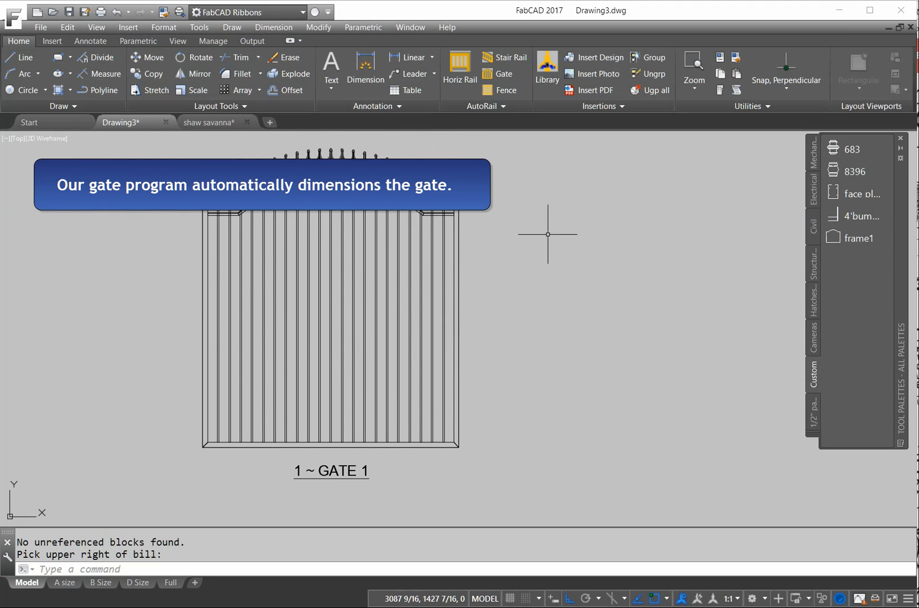
- Add an 8'-2 1/4" linear height dimension from the gate's top-right to bottom-right corner
click(432, 57)
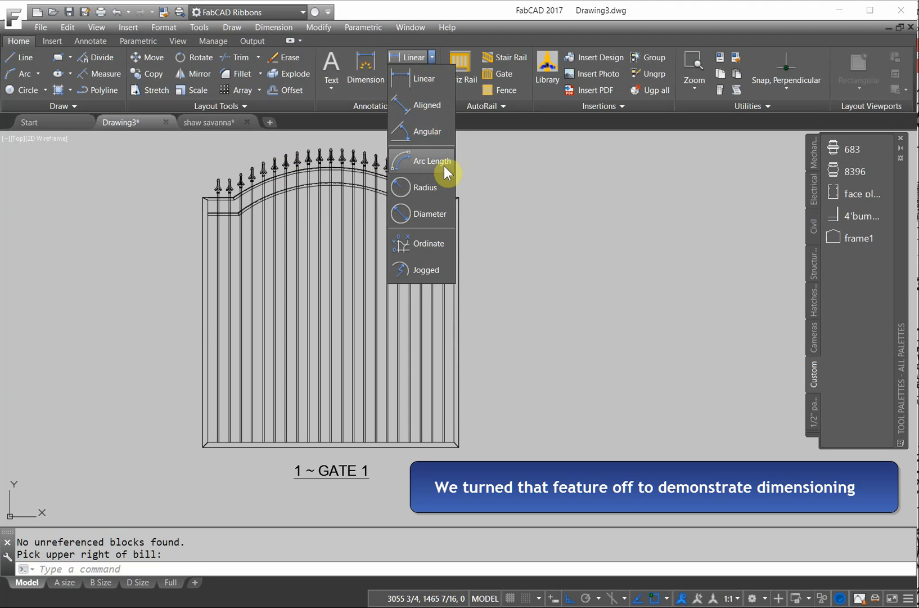
click(507, 158)
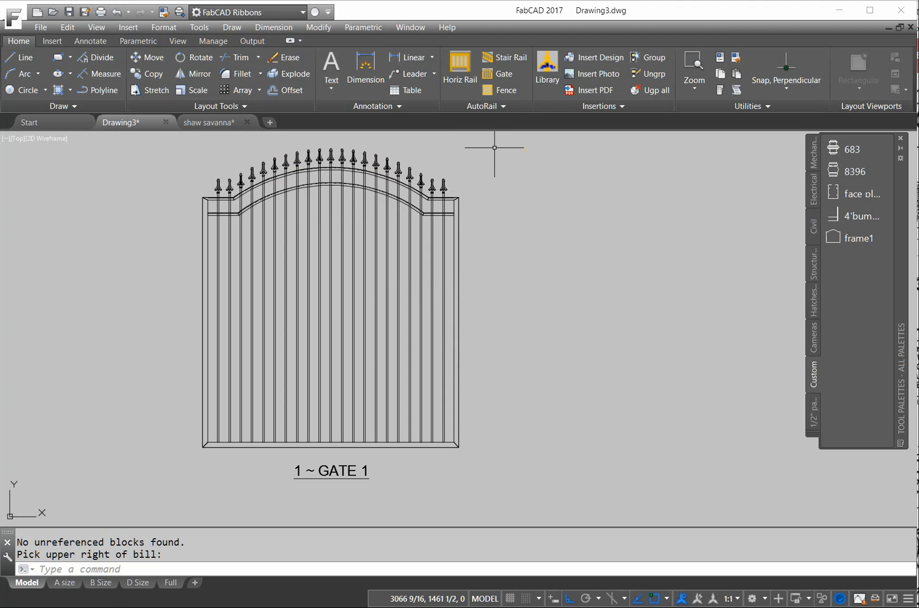
click(396, 56)
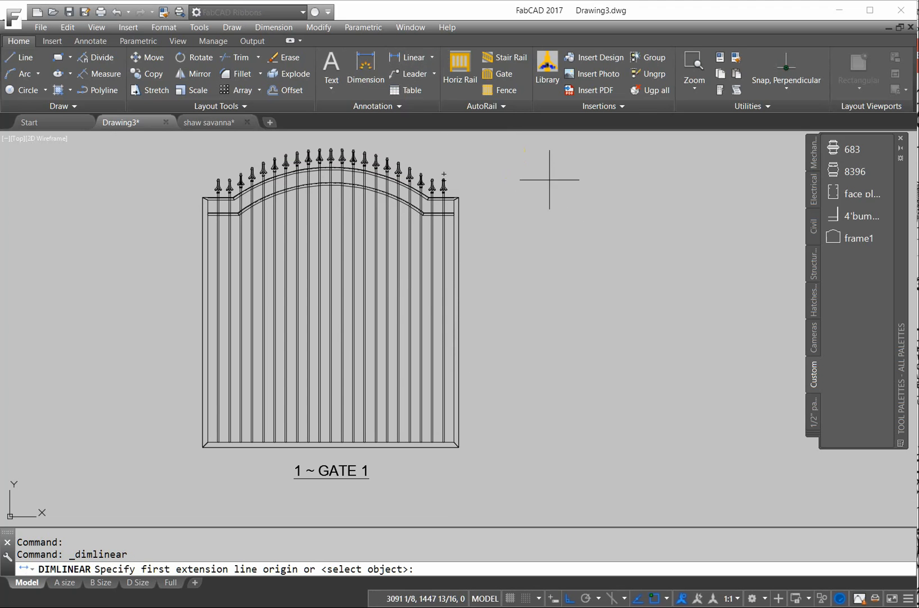
click(459, 198)
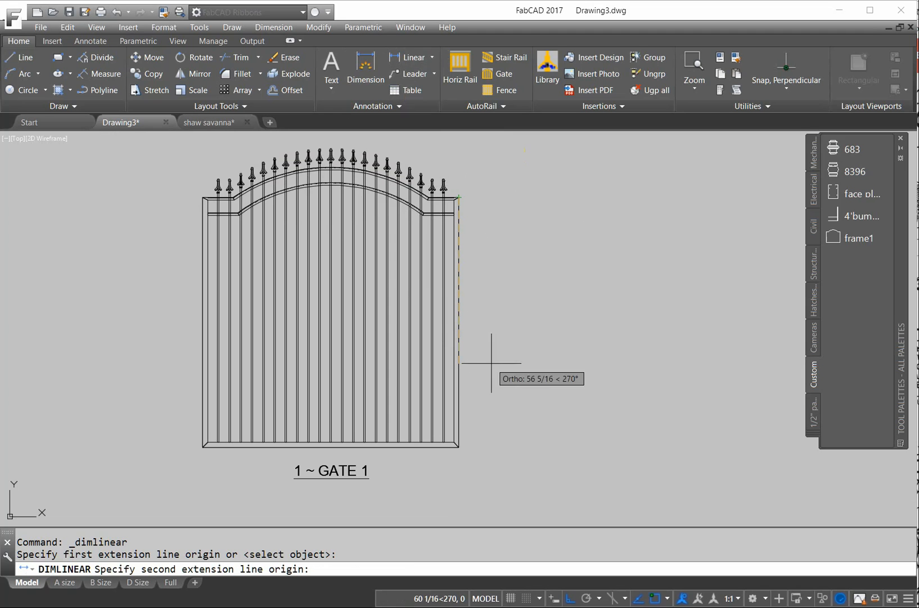
click(459, 445)
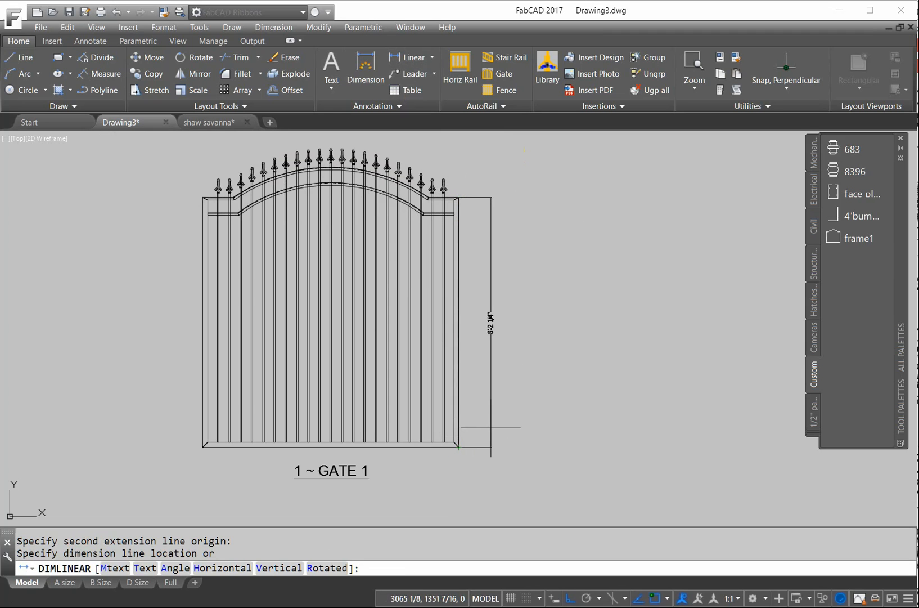
click(498, 386)
scroll(497, 386, up, 10)
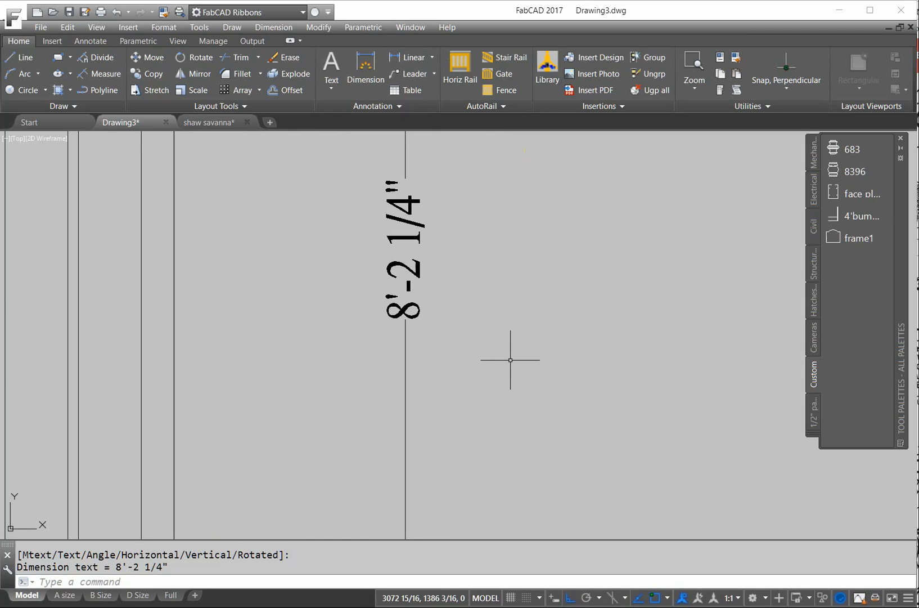
scroll(507, 341, down, 10)
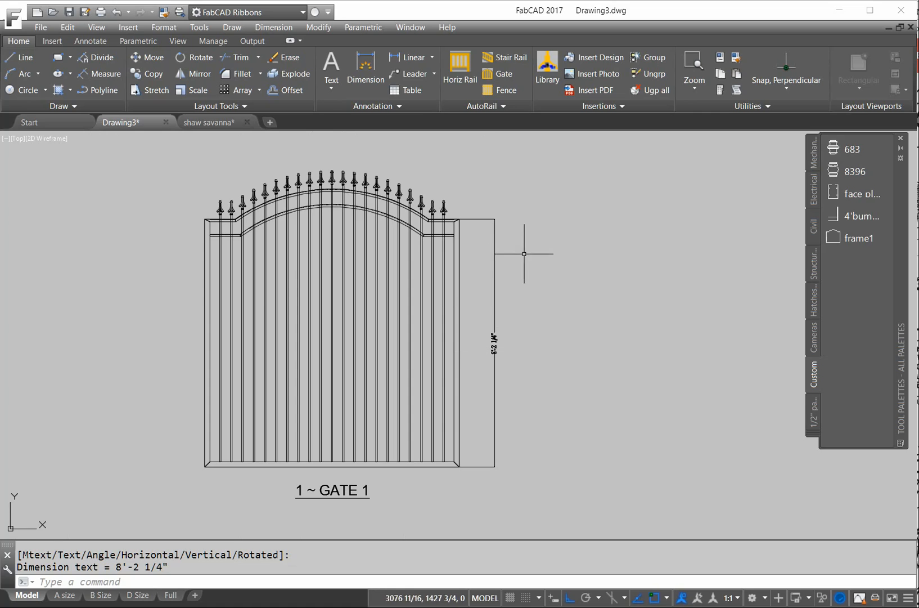
key(Return)
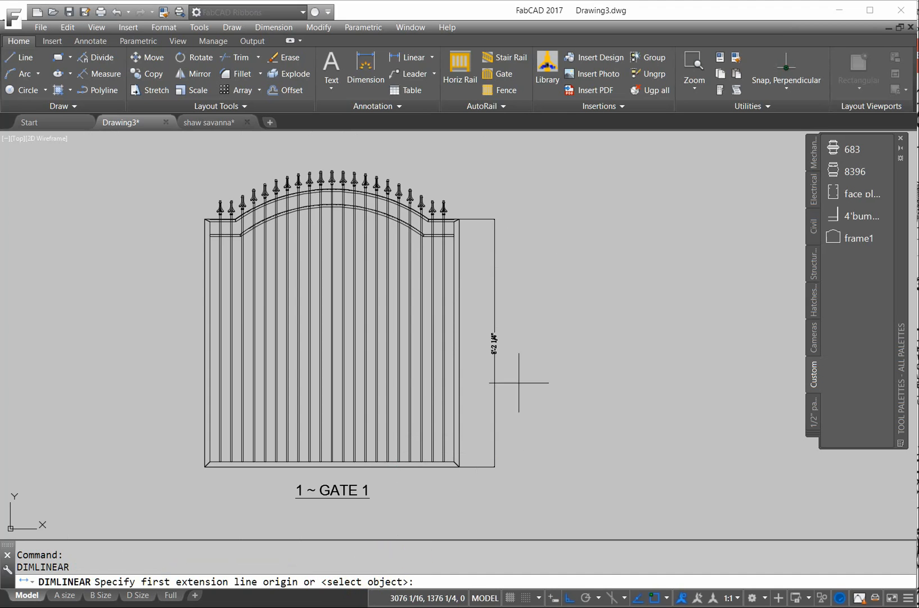
- Dimension two right-side pickets by object selection, each reading 8'-2 1/4"
key(Return)
click(444, 322)
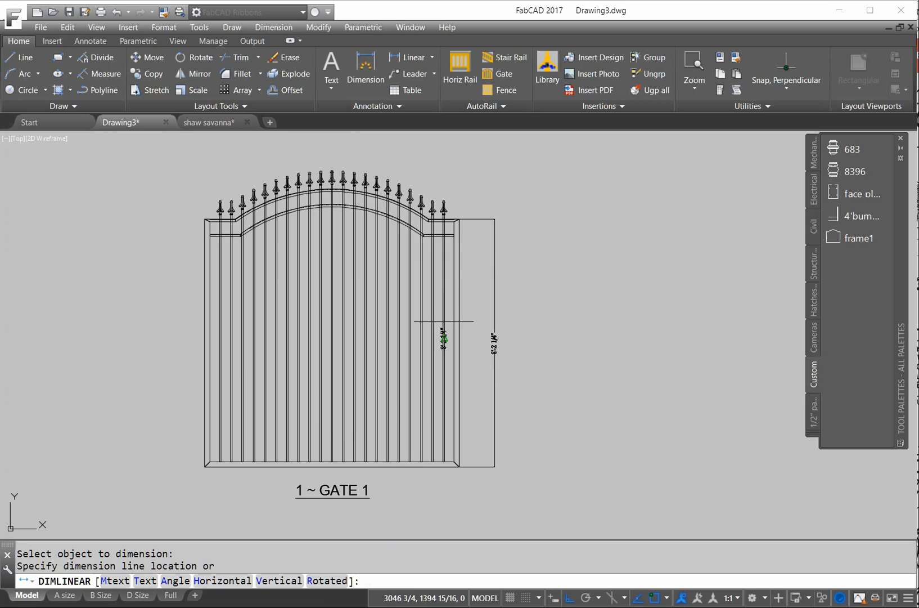
scroll(445, 322, up, 2)
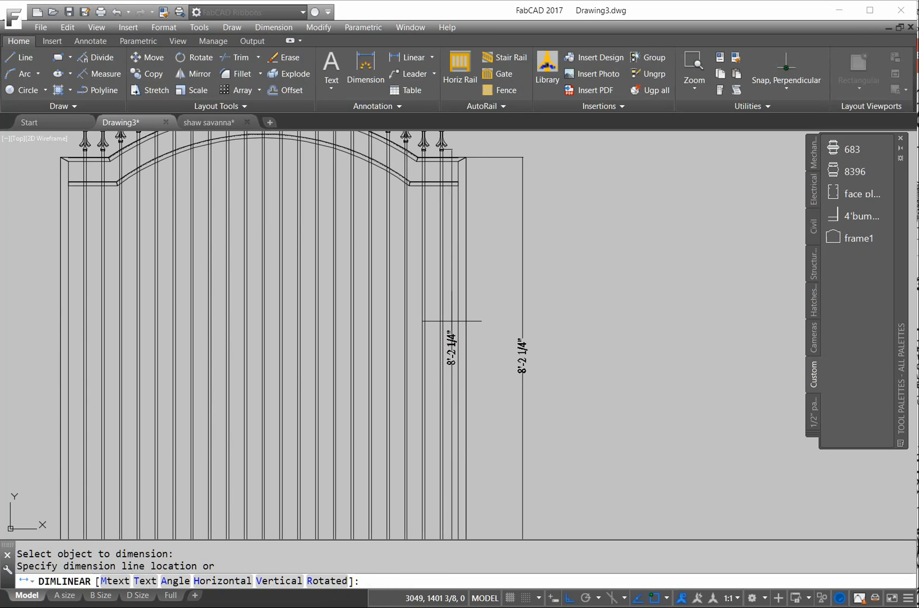
click(450, 324)
scroll(458, 372, up, 3)
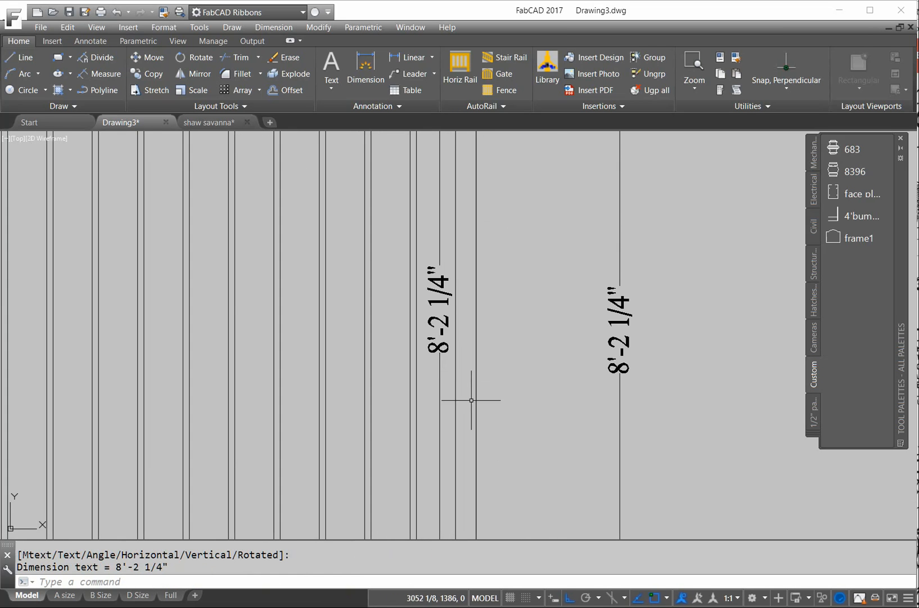
scroll(468, 399, down, 5)
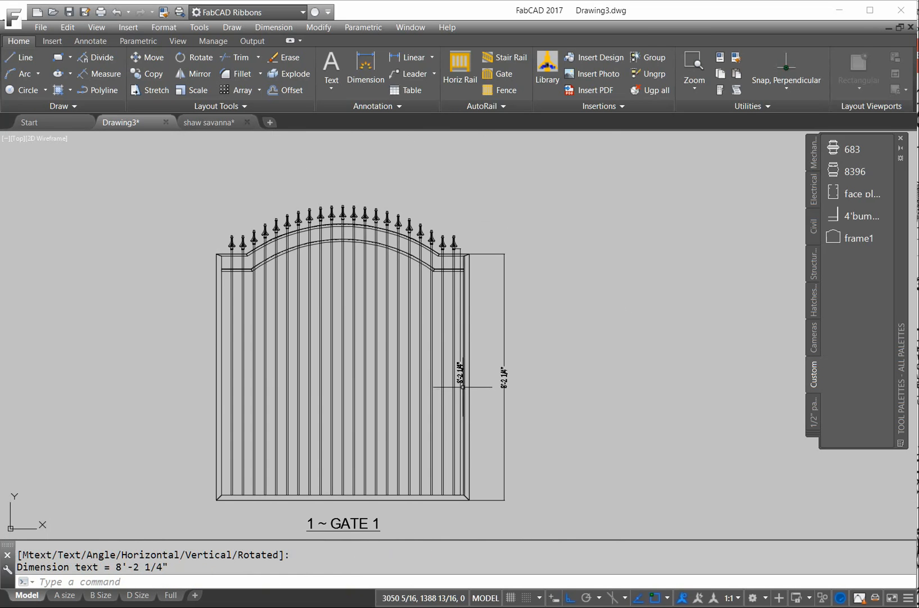
key(Return)
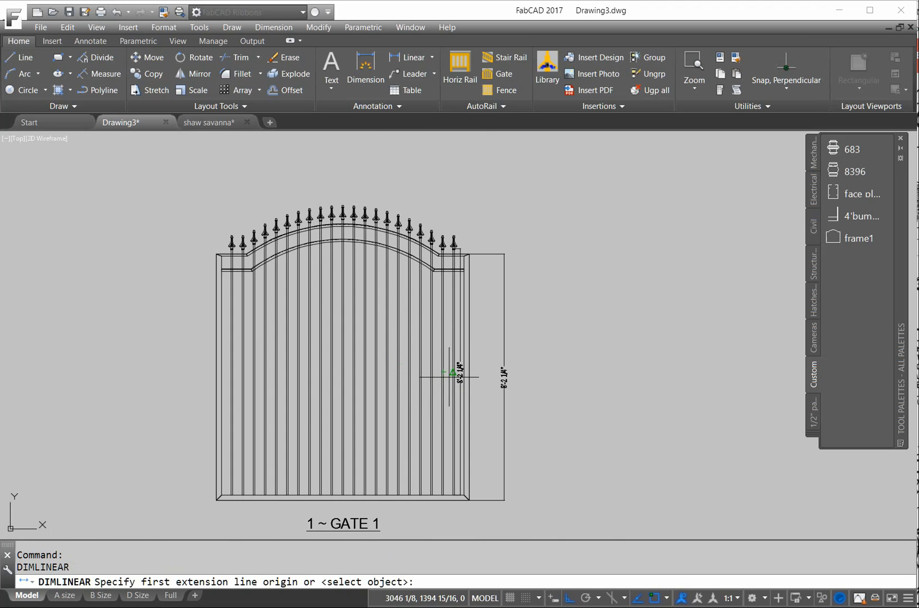
key(Return)
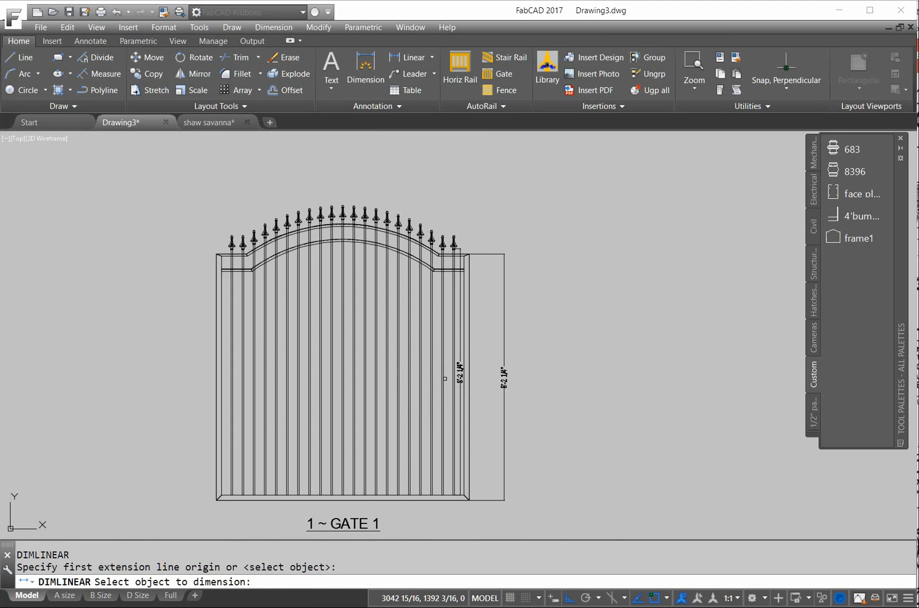
click(445, 378)
click(447, 378)
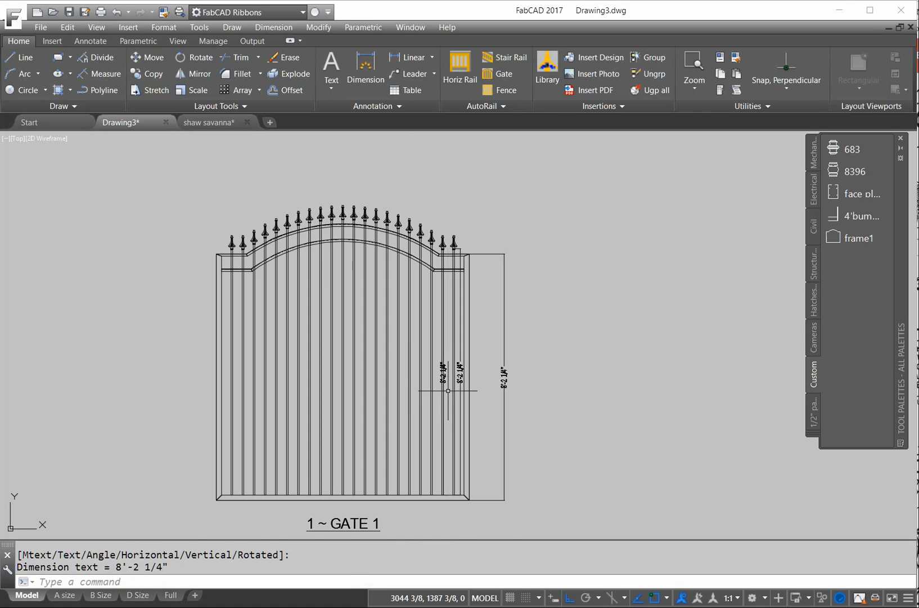
scroll(448, 390, up, 5)
- Dimension the next two pickets, reading 8'-4 3/8" and 8'-6 13/16"
click(439, 327)
key(Escape)
key(Escape)
key(Return)
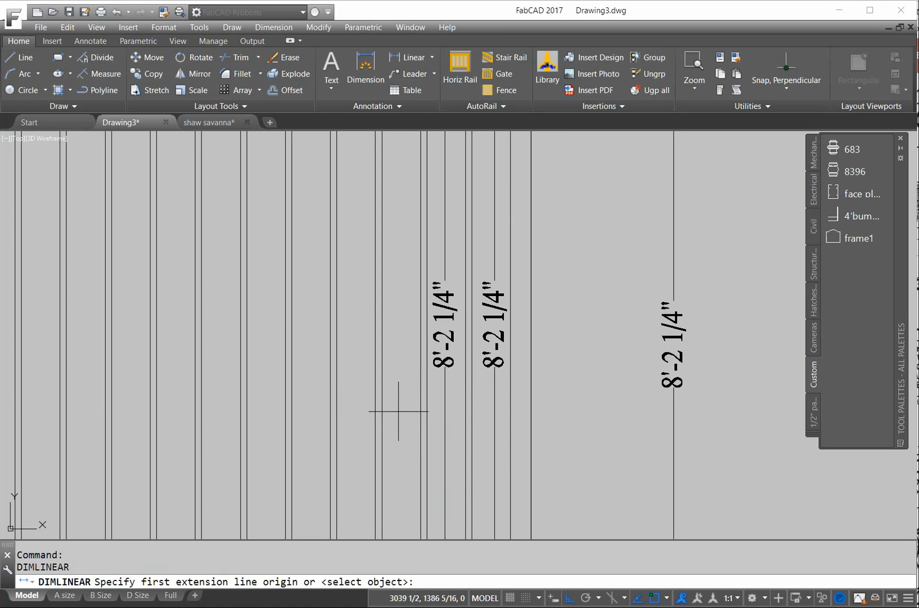
key(Return)
click(384, 412)
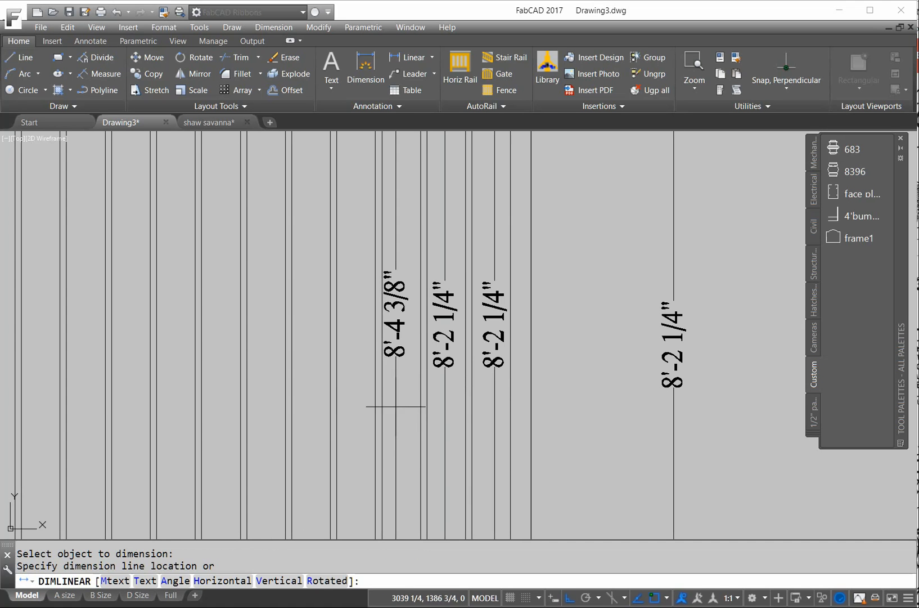
click(401, 402)
key(Return)
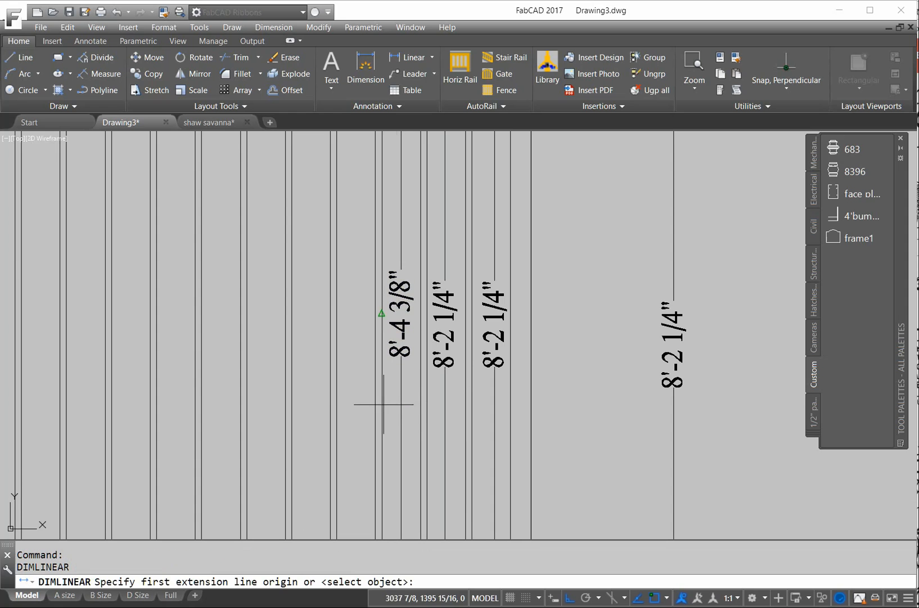
key(Return)
click(340, 414)
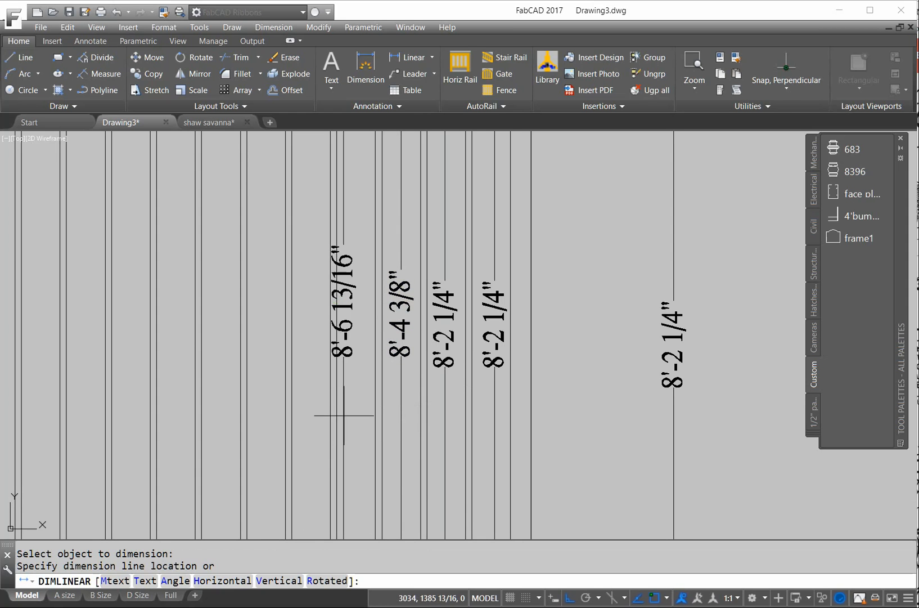
click(357, 411)
scroll(368, 340, up, 5)
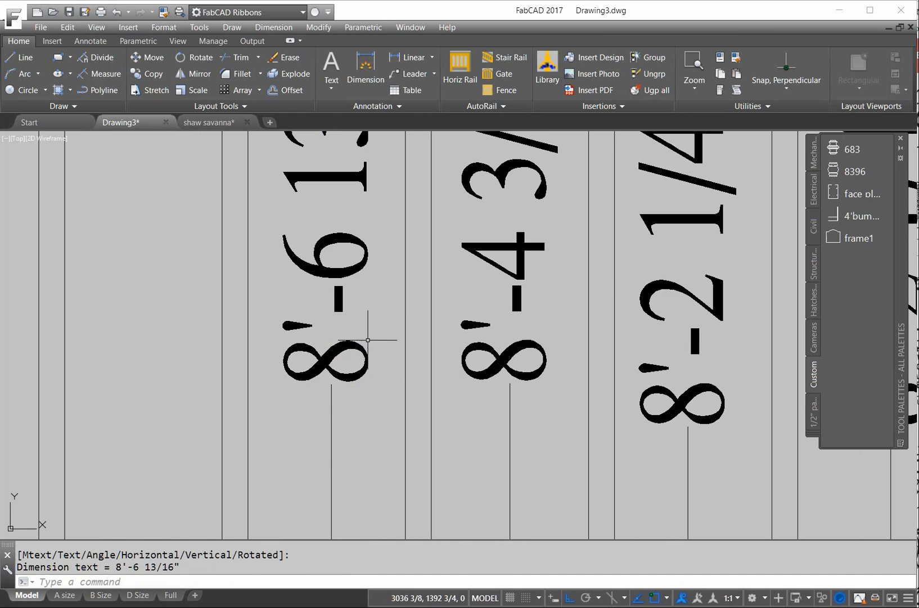
scroll(368, 340, down, 8)
scroll(382, 329, up, 4)
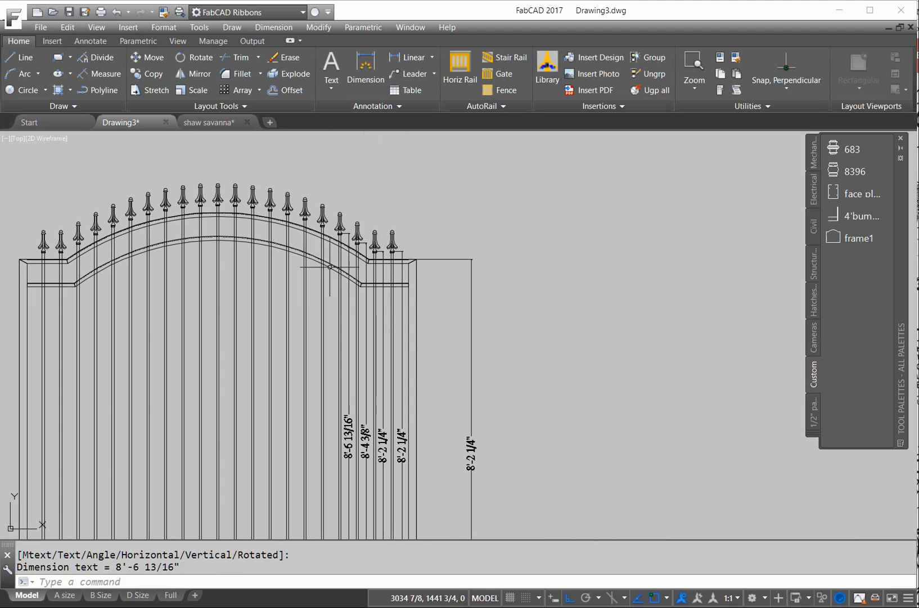
- Add a 6'-6" arc-length dimension to the arched top rail
click(431, 57)
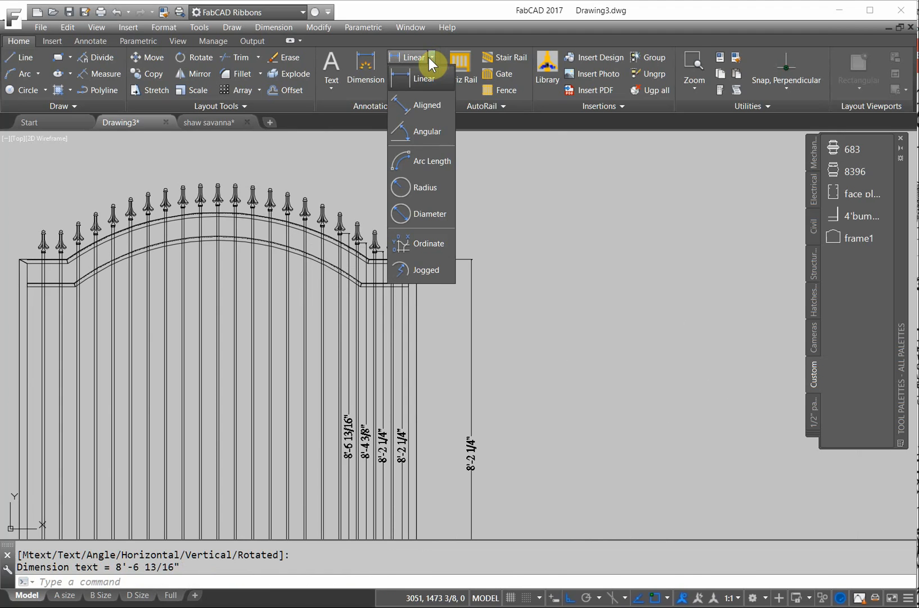
click(401, 161)
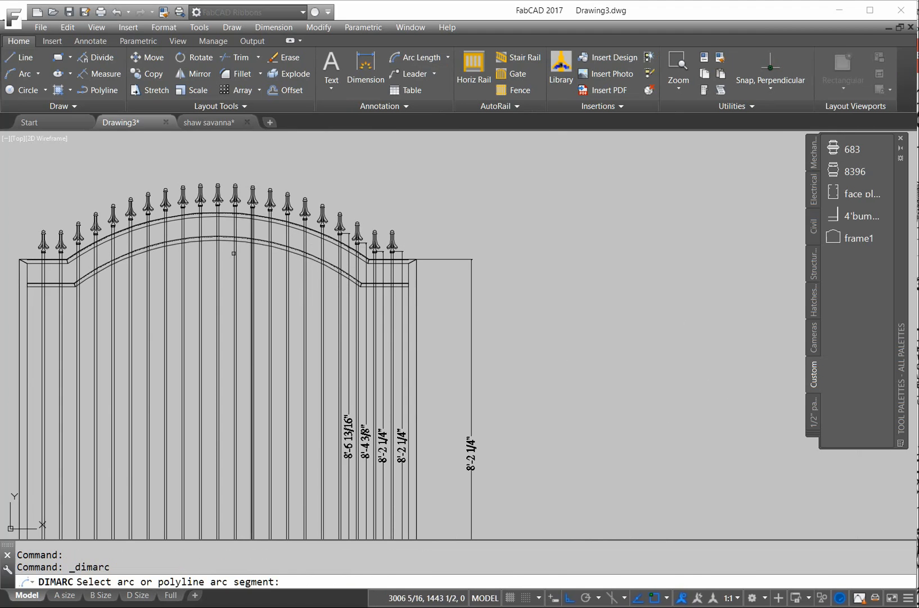
scroll(223, 242, up, 2)
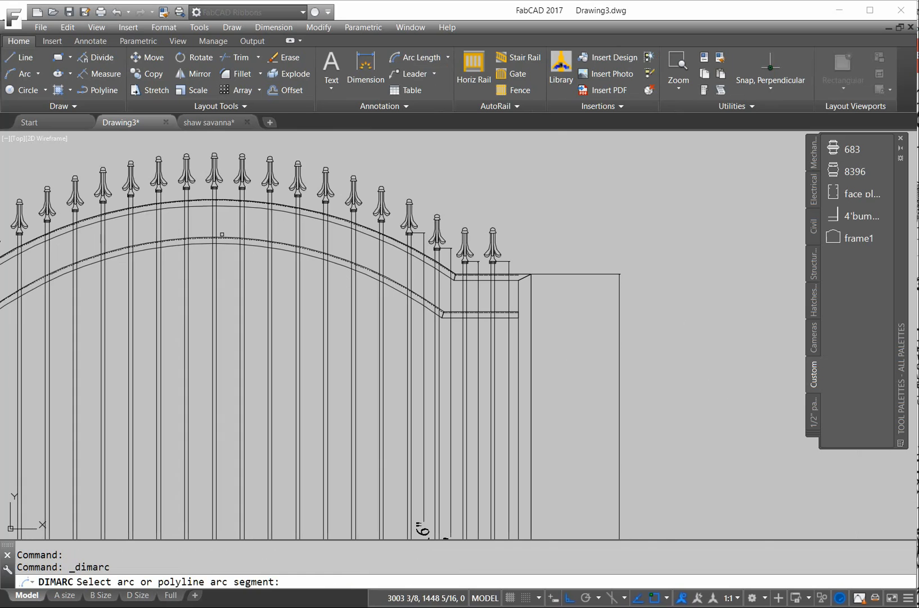
click(223, 238)
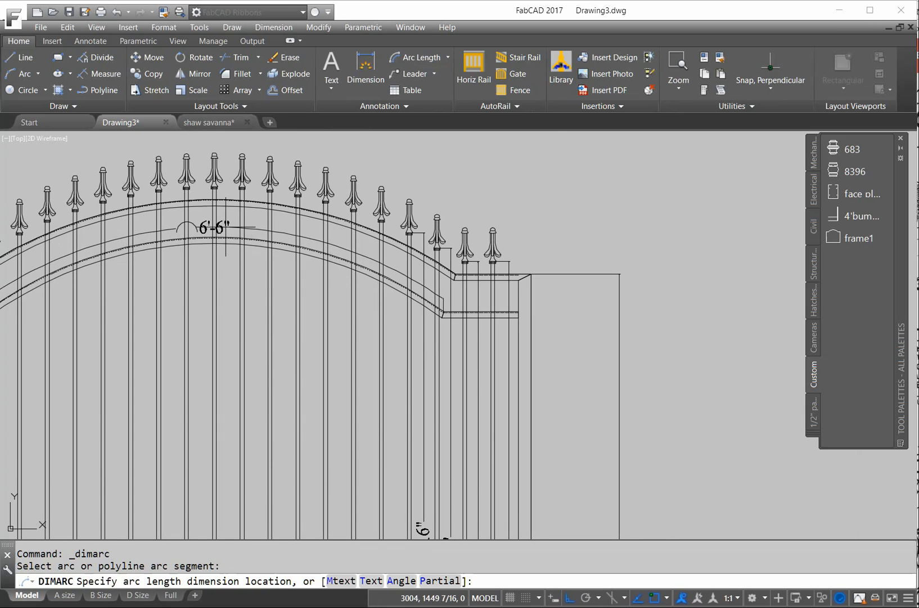
click(217, 285)
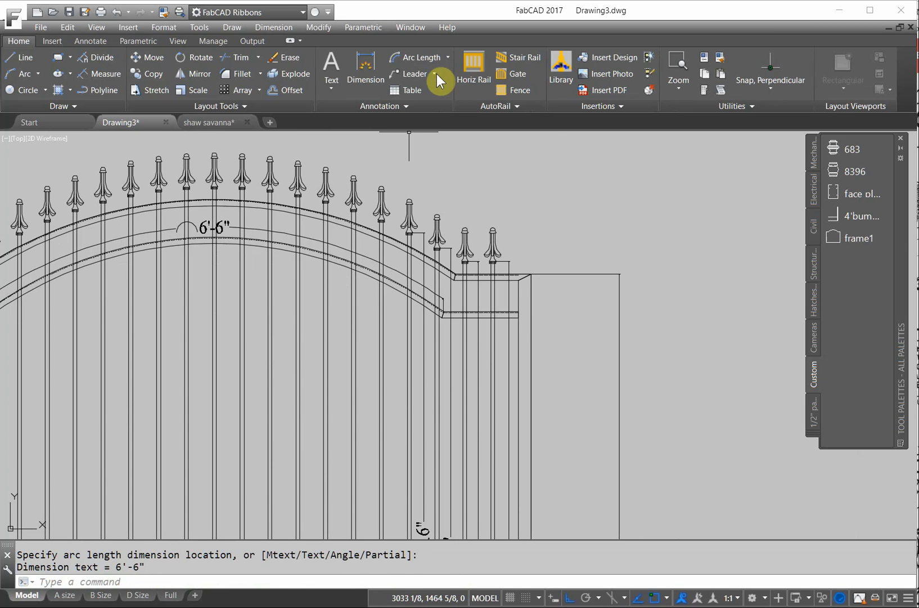
- Add an R5'-7 1/16" radius dimension to the arch
click(448, 56)
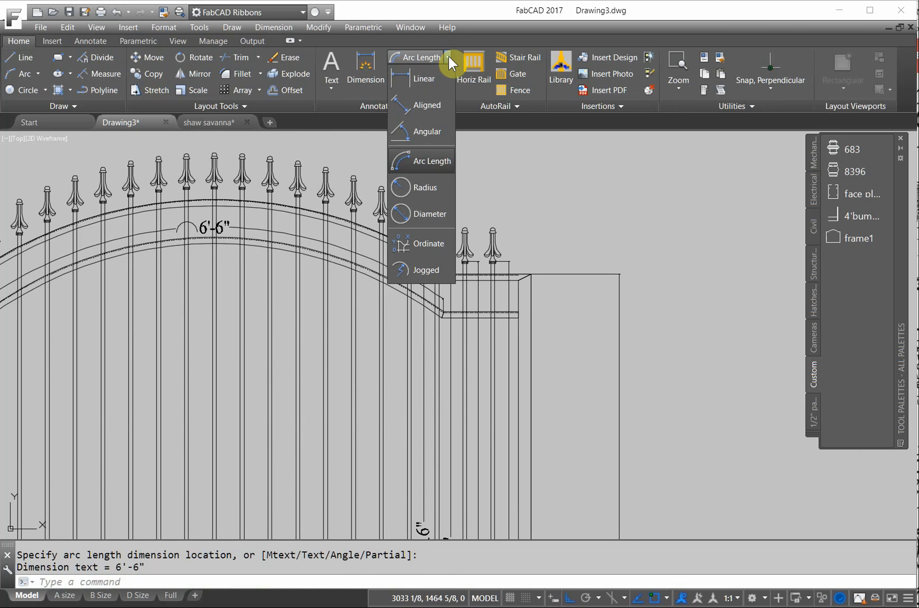
click(409, 187)
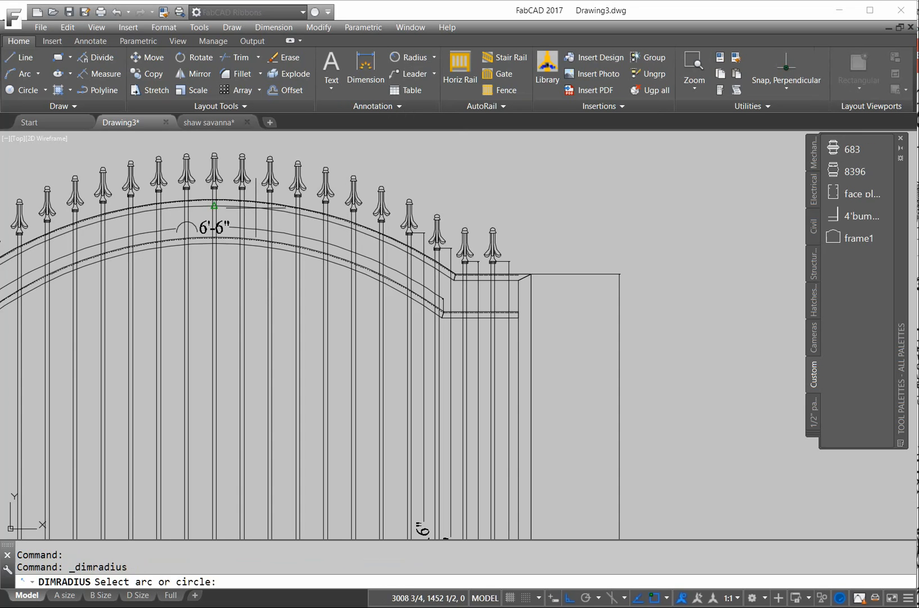
click(215, 205)
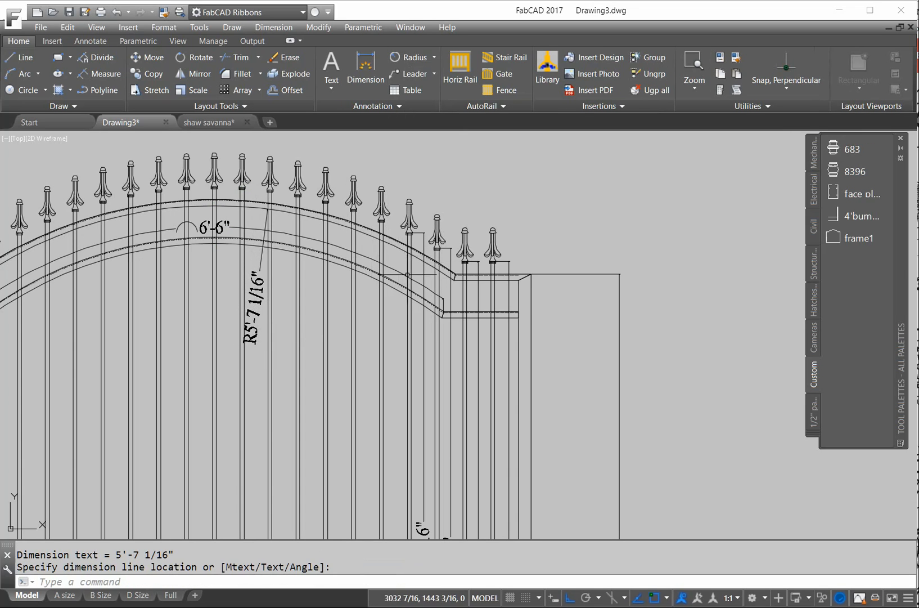
scroll(460, 278, up, 5)
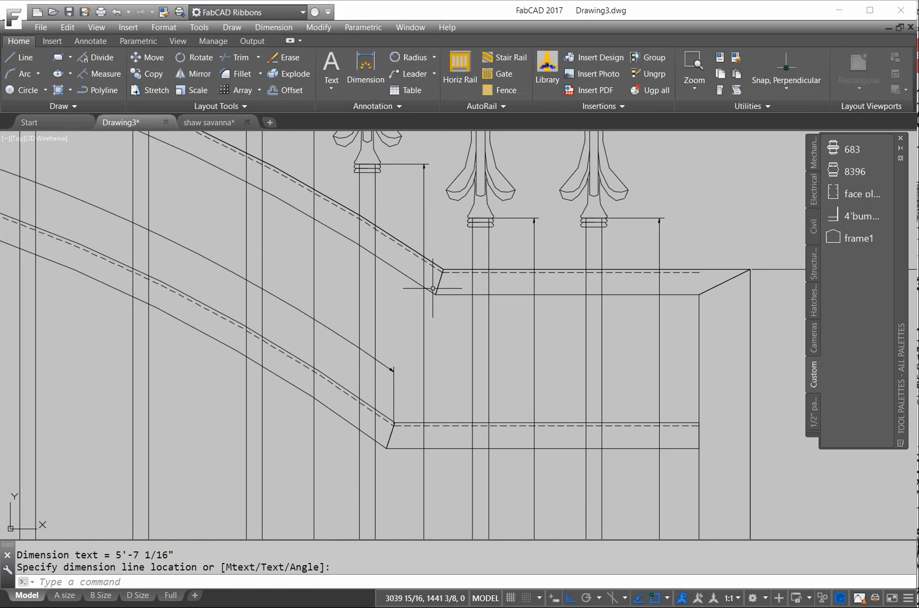
- Dimension the 73° angle between the horizontal rail and the sloped rail segment
click(436, 58)
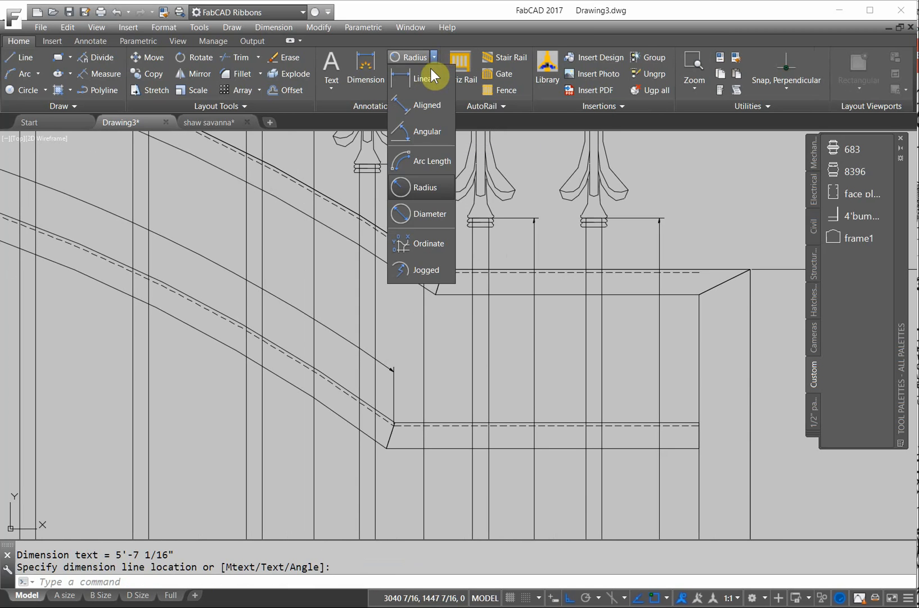
click(402, 131)
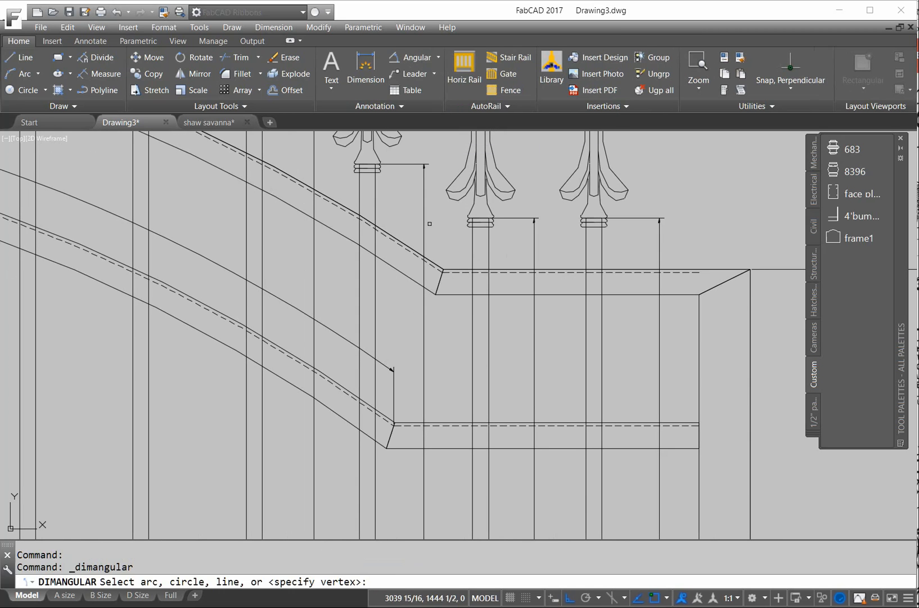
click(449, 295)
click(439, 282)
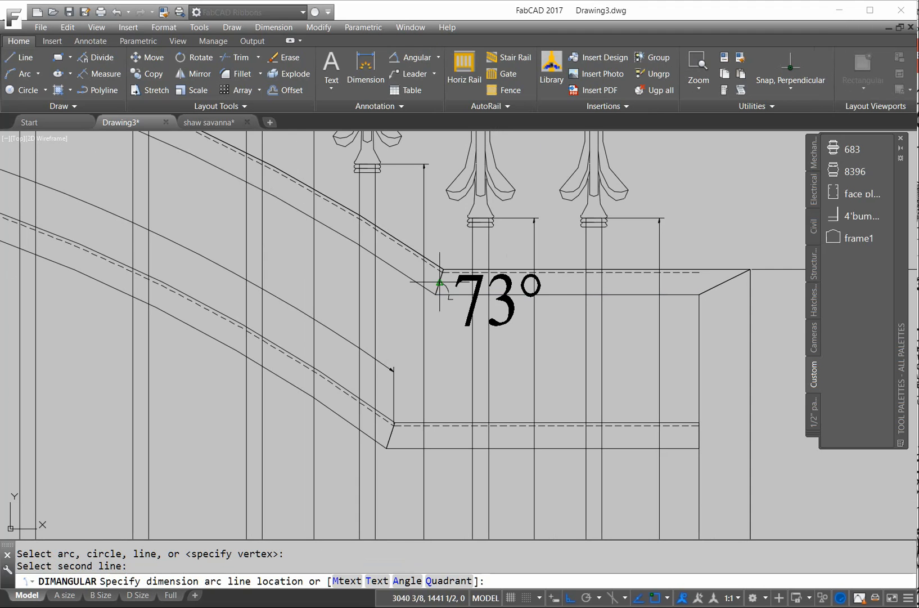
click(538, 247)
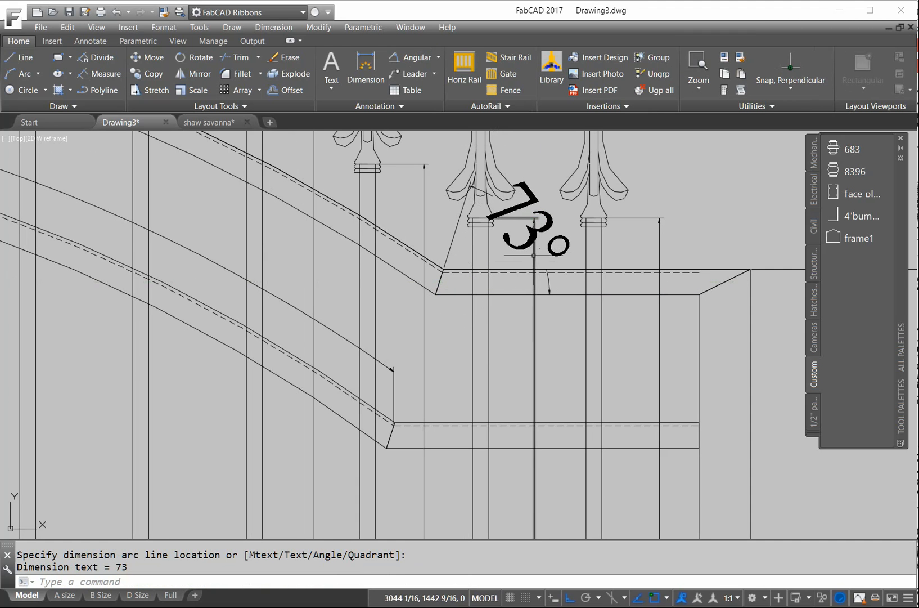
scroll(380, 213, down, 7)
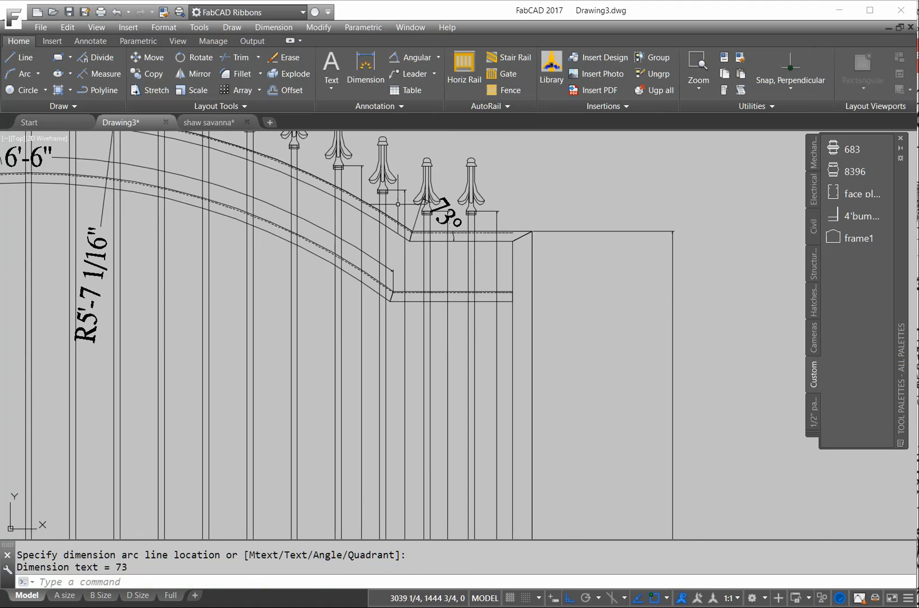
middle_drag(348, 213, 480, 267)
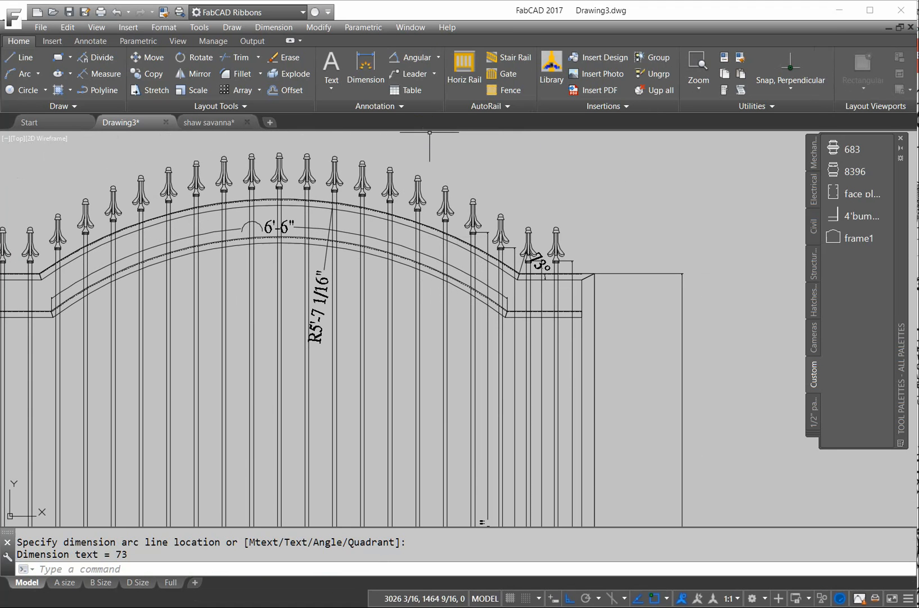
- Modify the Standard dimension style: Fractional units, an inch-mark (") suffix, and 0.0 angle precision
click(401, 105)
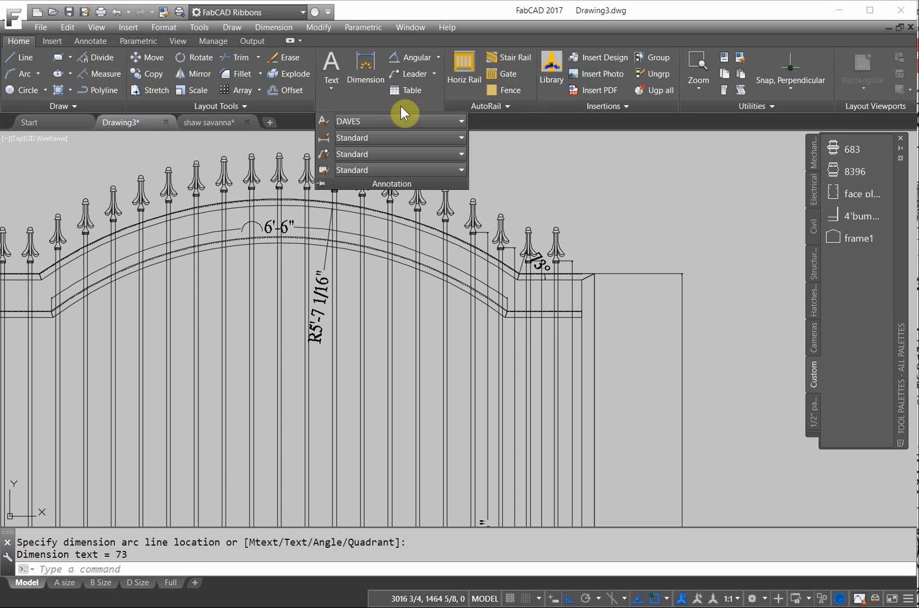
click(323, 138)
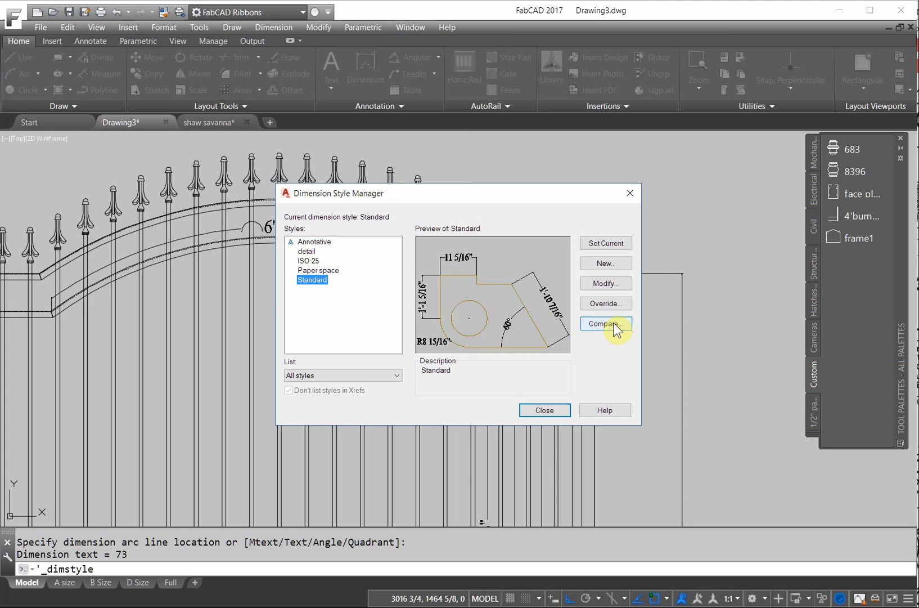
click(611, 285)
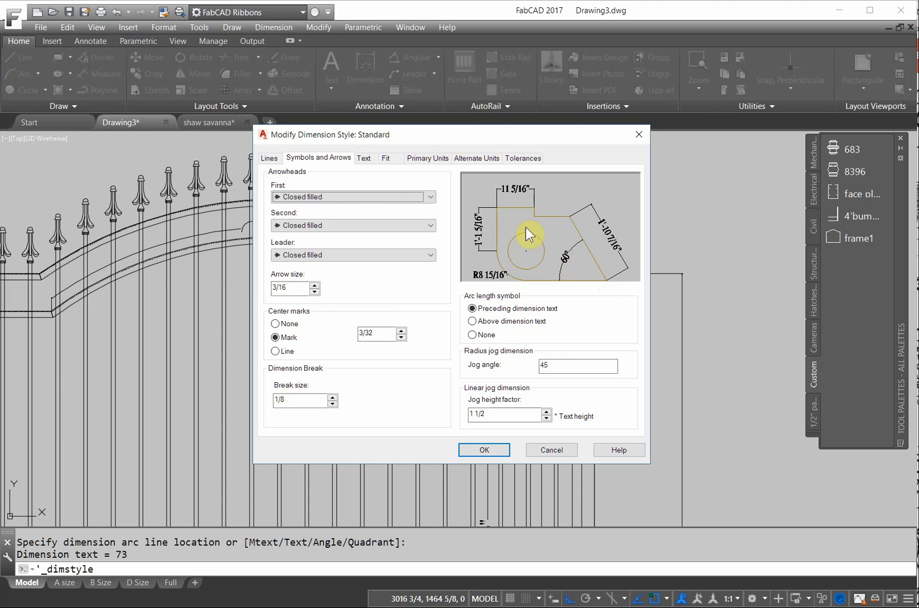
click(429, 157)
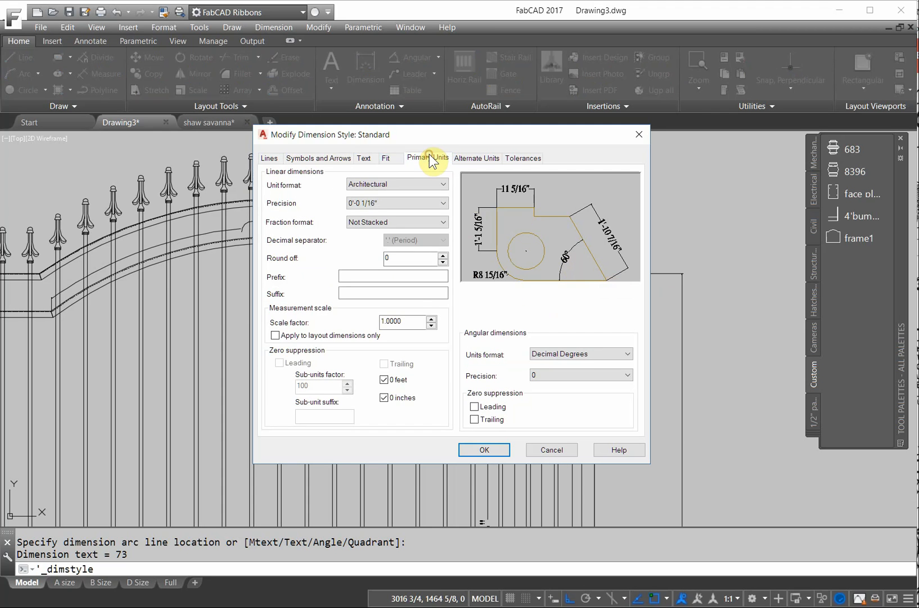
click(445, 184)
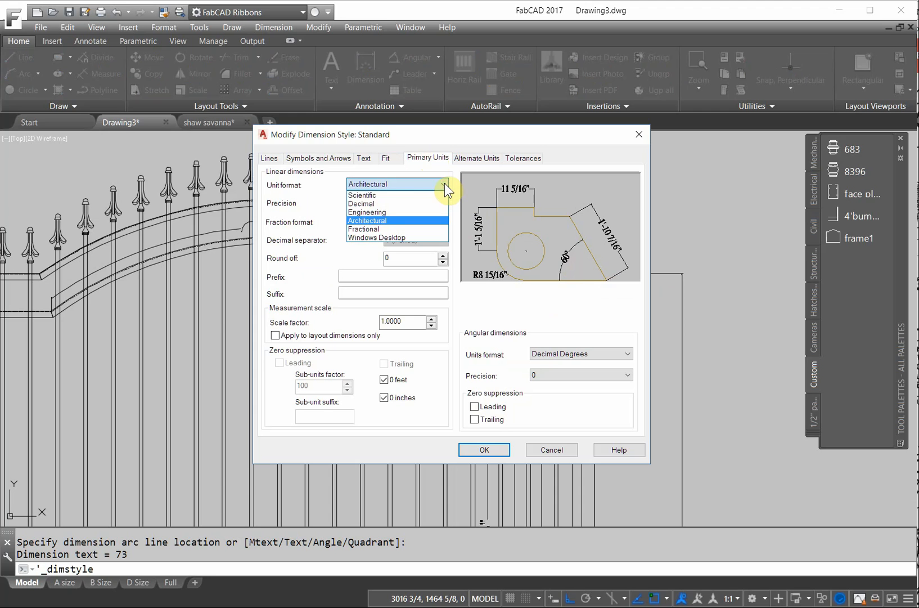
click(369, 228)
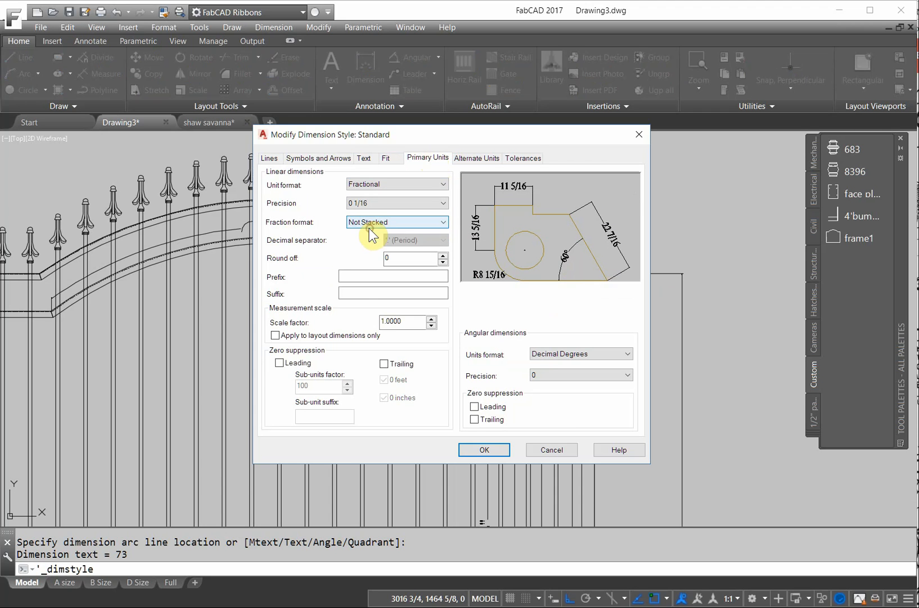
click(353, 292)
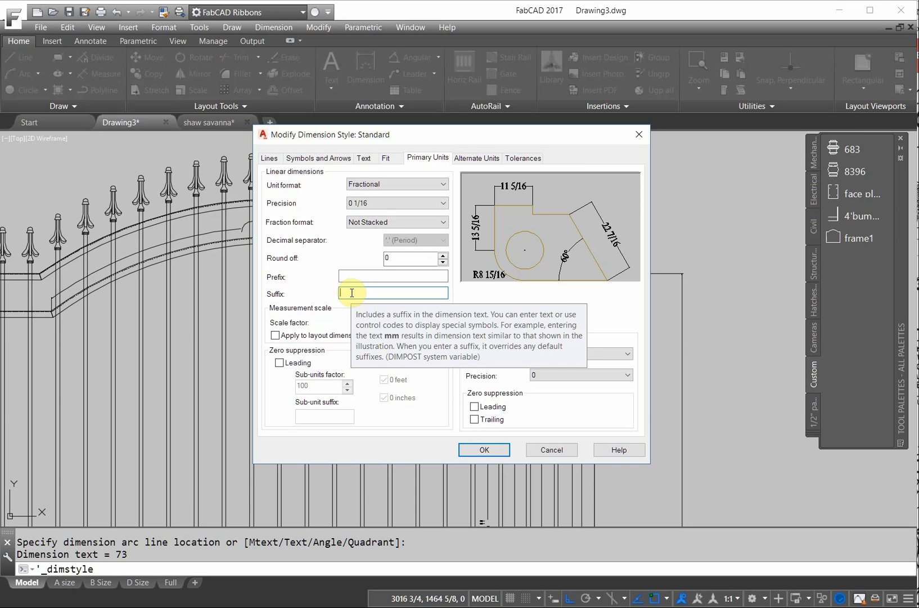
text(")
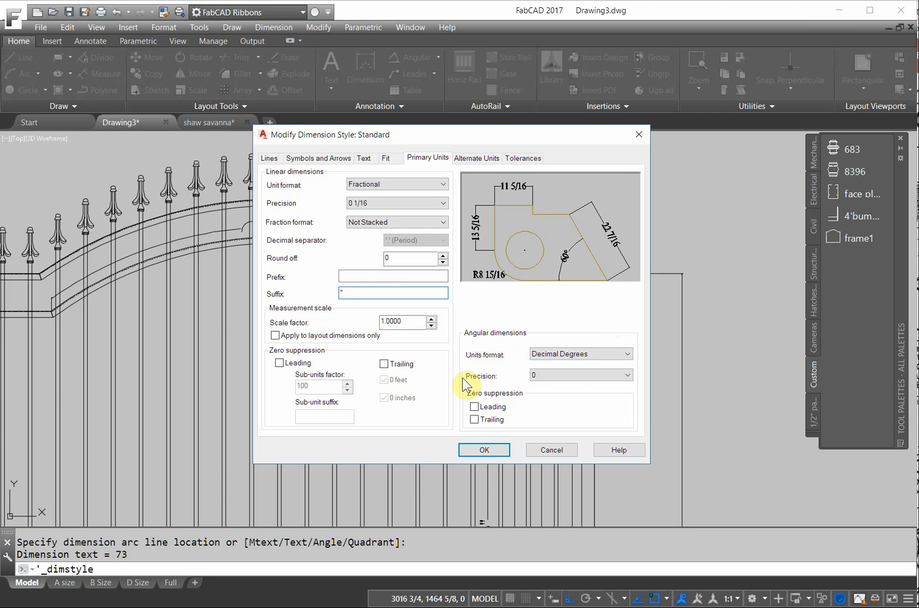
click(628, 375)
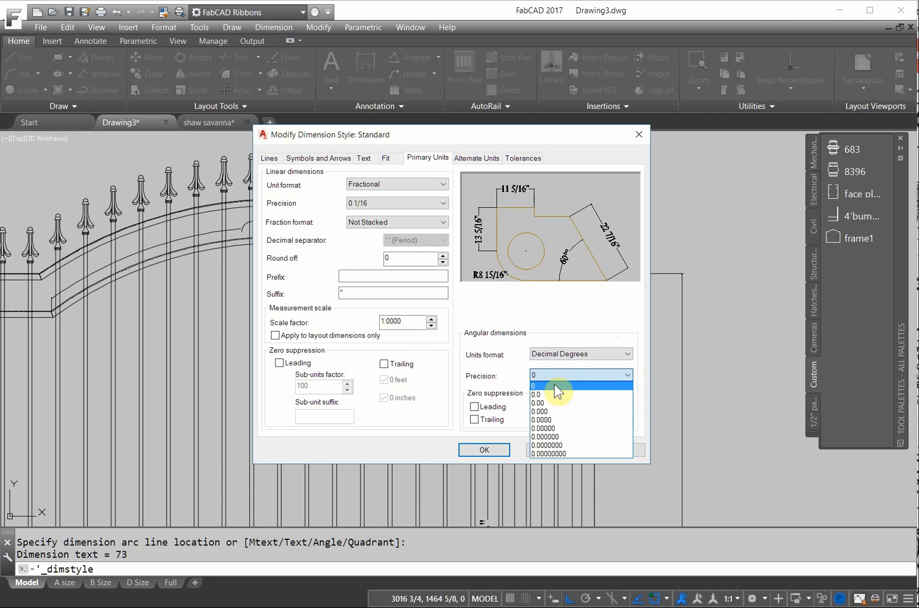
click(541, 392)
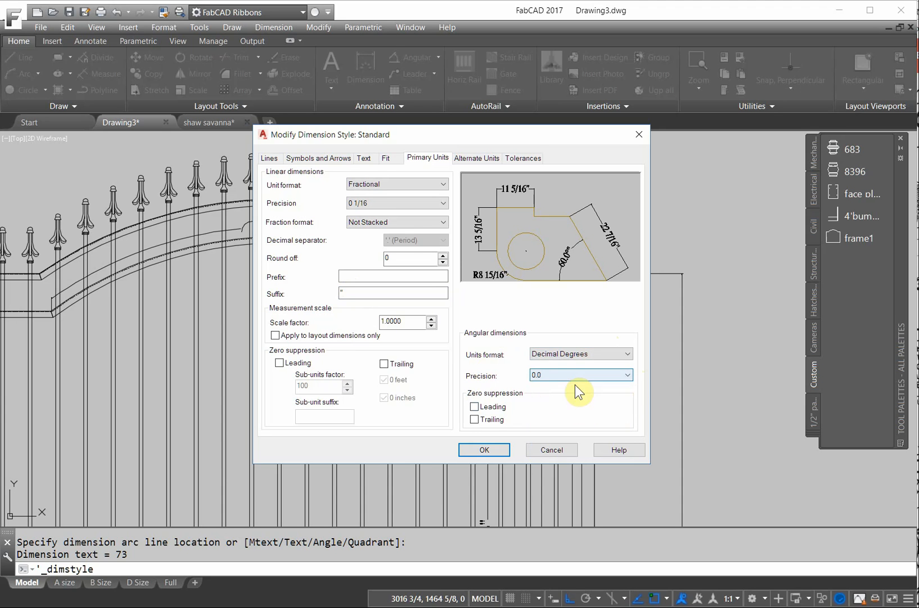
click(491, 450)
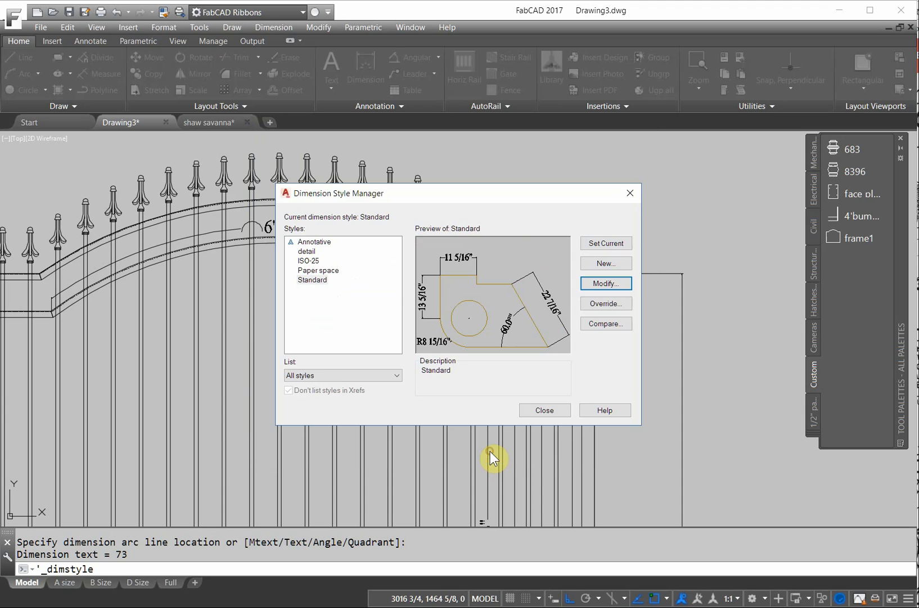
click(539, 408)
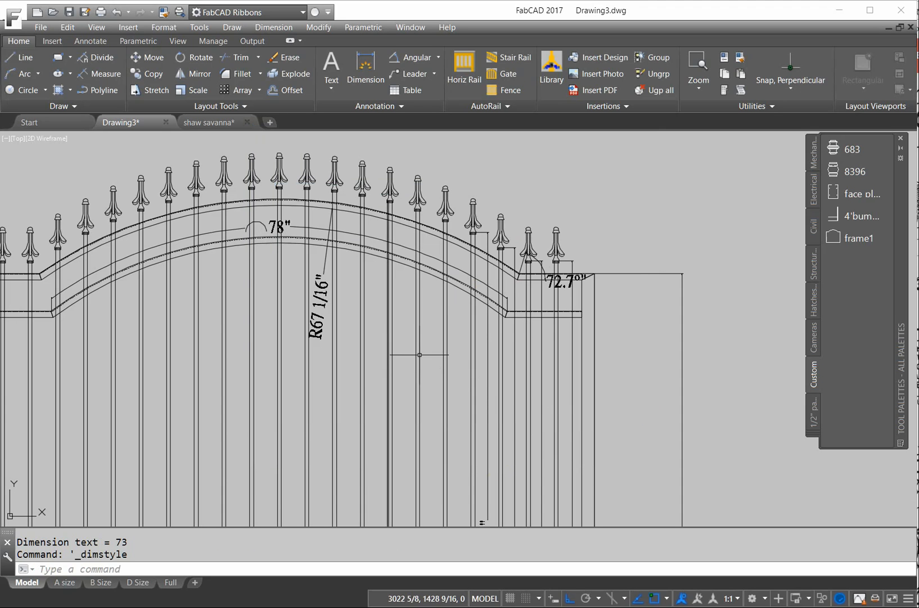
scroll(580, 290, up, 6)
scroll(517, 280, down, 6)
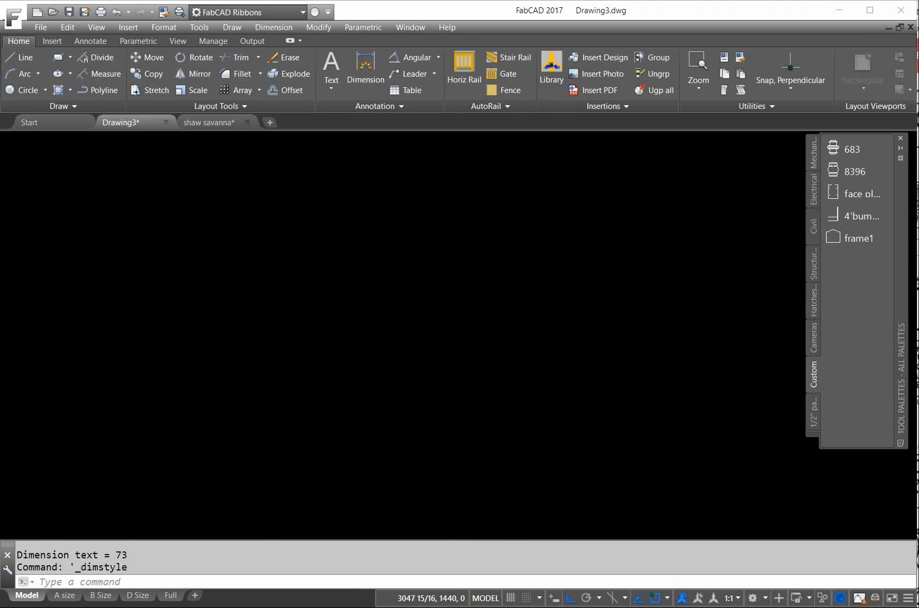
scroll(616, 431, up, 8)
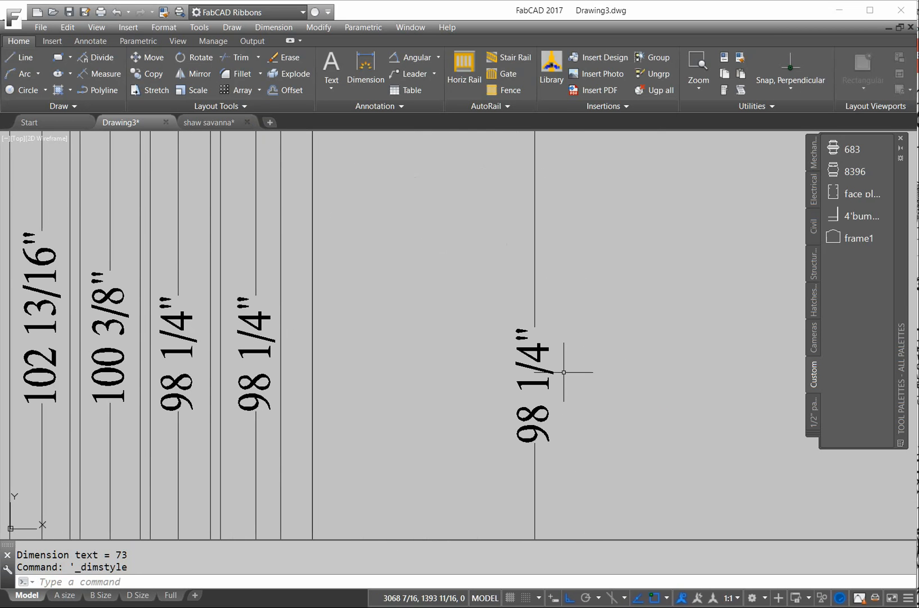
middle_drag(140, 366, 161, 368)
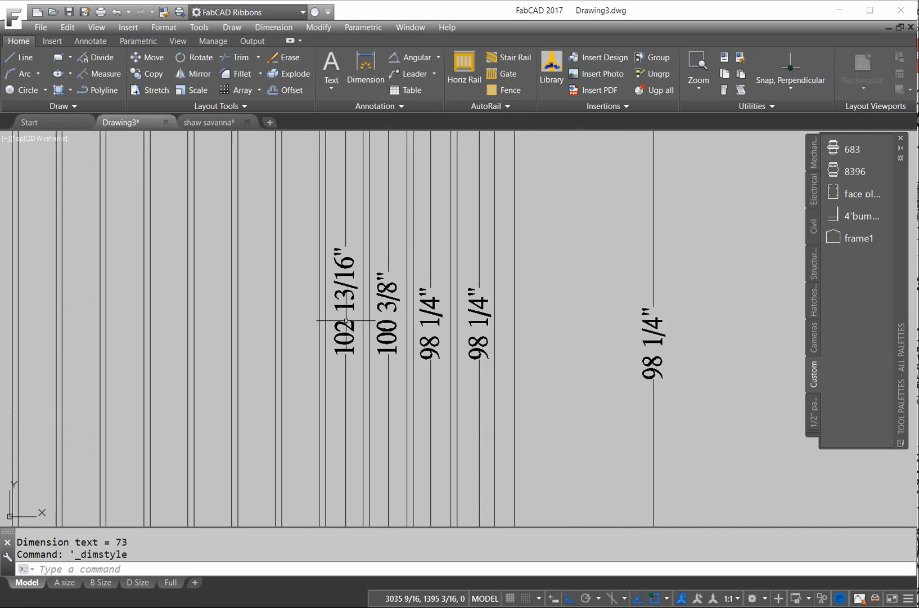
scroll(338, 315, down, 5)
scroll(323, 290, up, 3)
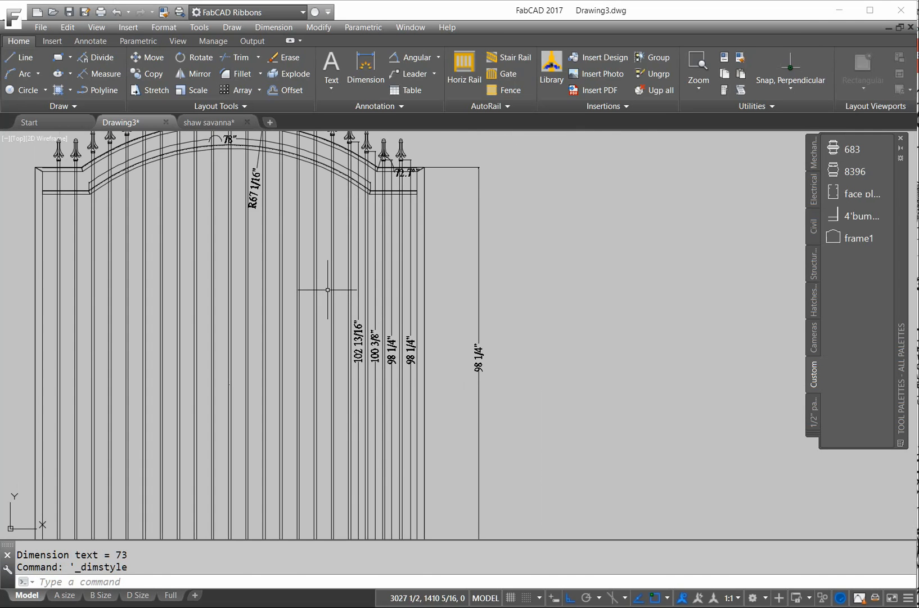
scroll(323, 291, down, 4)
middle_drag(325, 292, 384, 306)
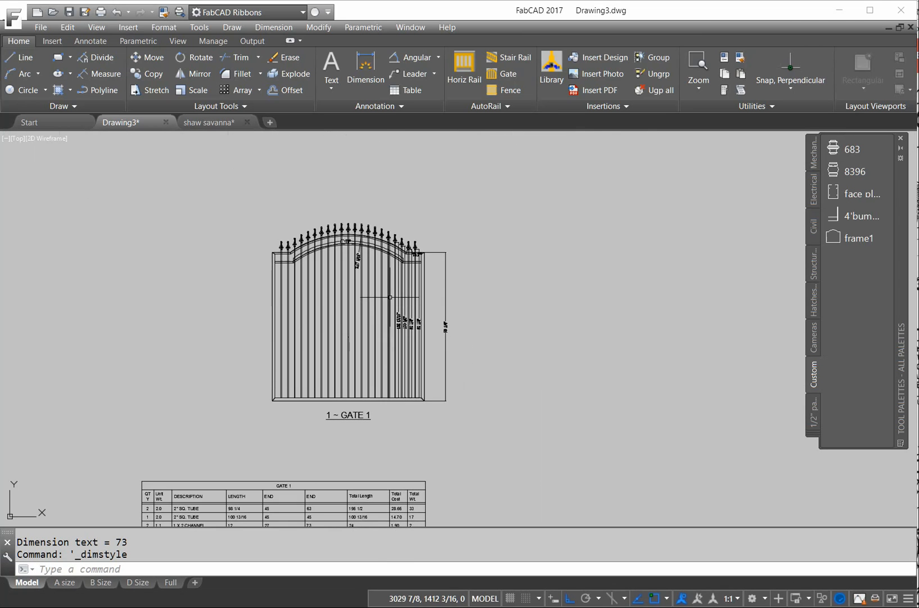
scroll(375, 301, up, 2)
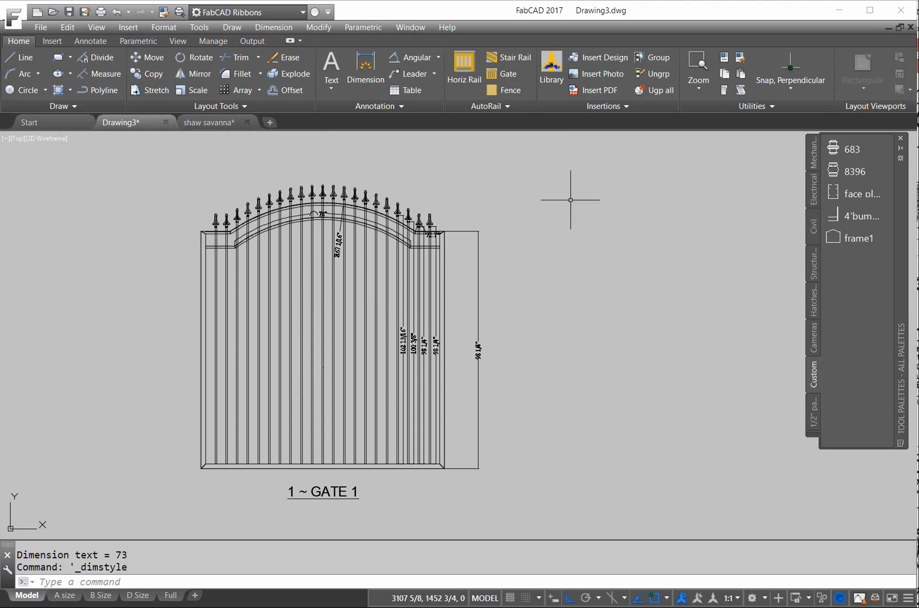
click(561, 202)
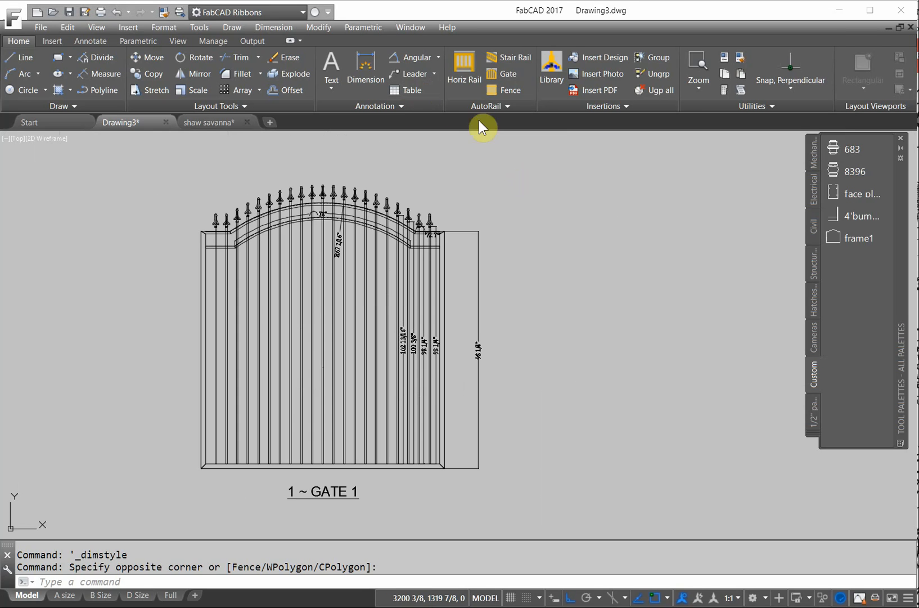
scroll(377, 185, up, 8)
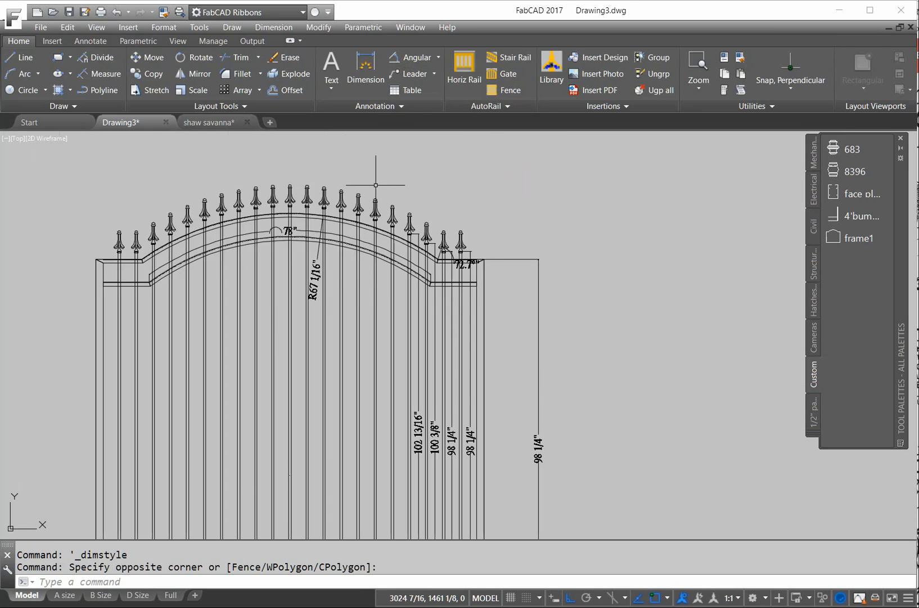
- Add a leader from a finial tip, with Ortho off, labelled 'Cast Spear'
click(304, 221)
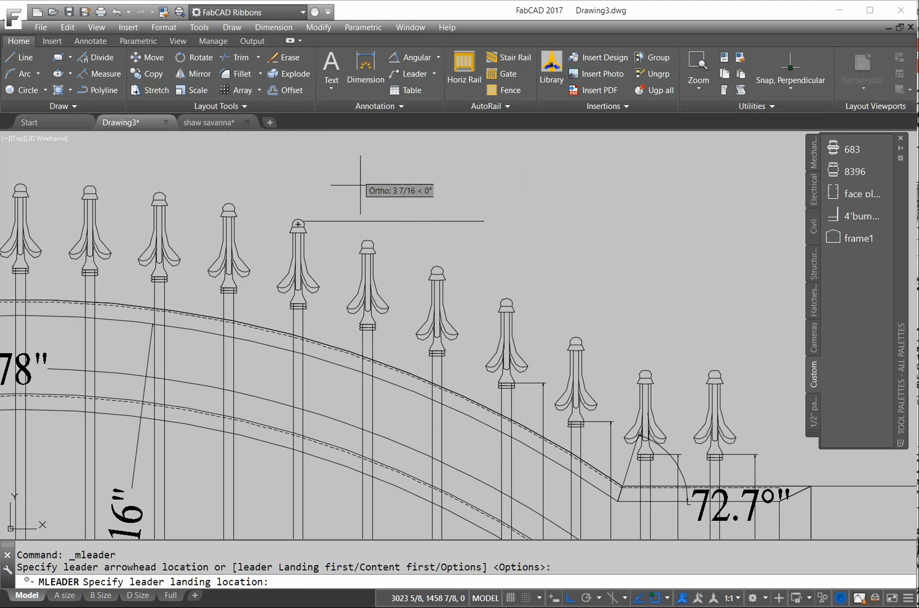
click(572, 599)
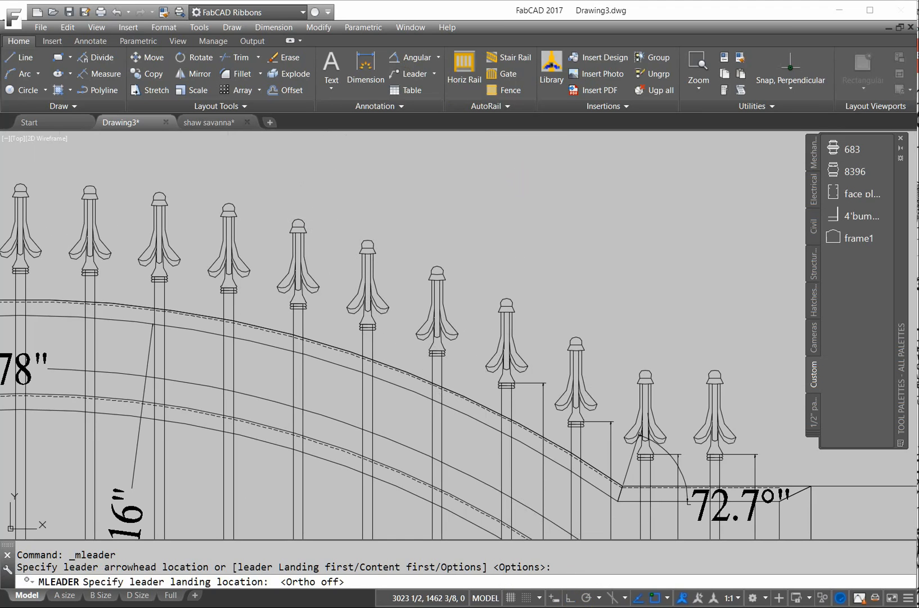
click(356, 167)
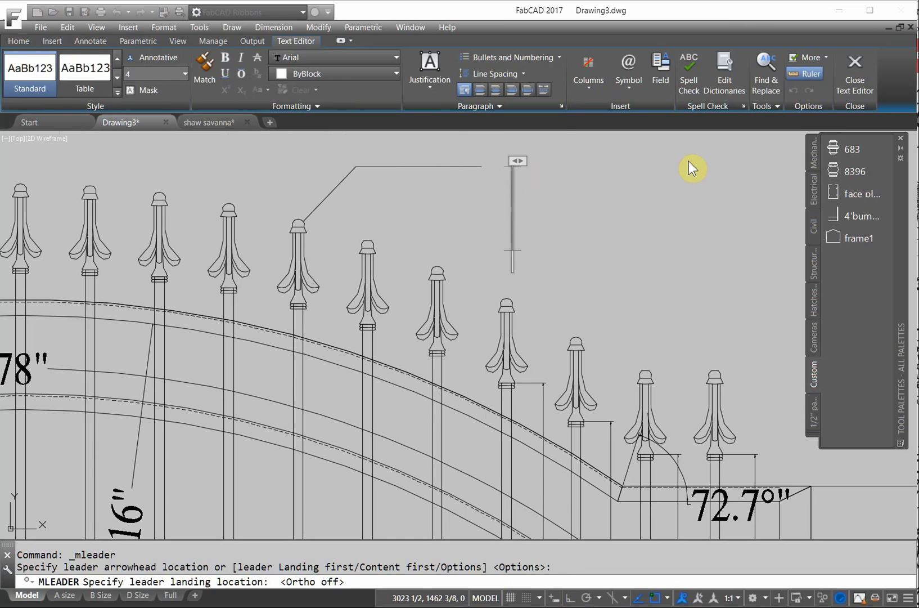
text(Casst)
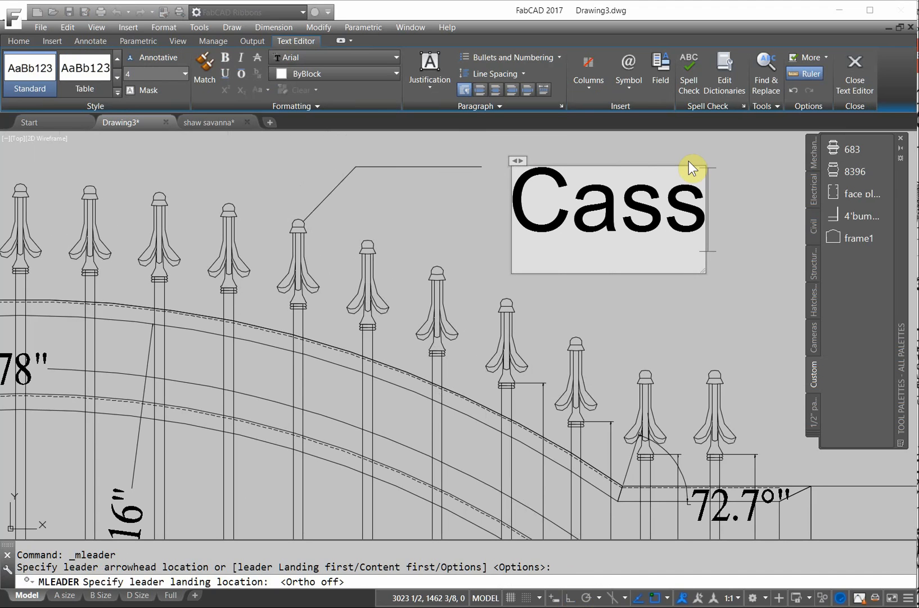
key(BackSpace)
key(BackSpace)
text(t Spea)
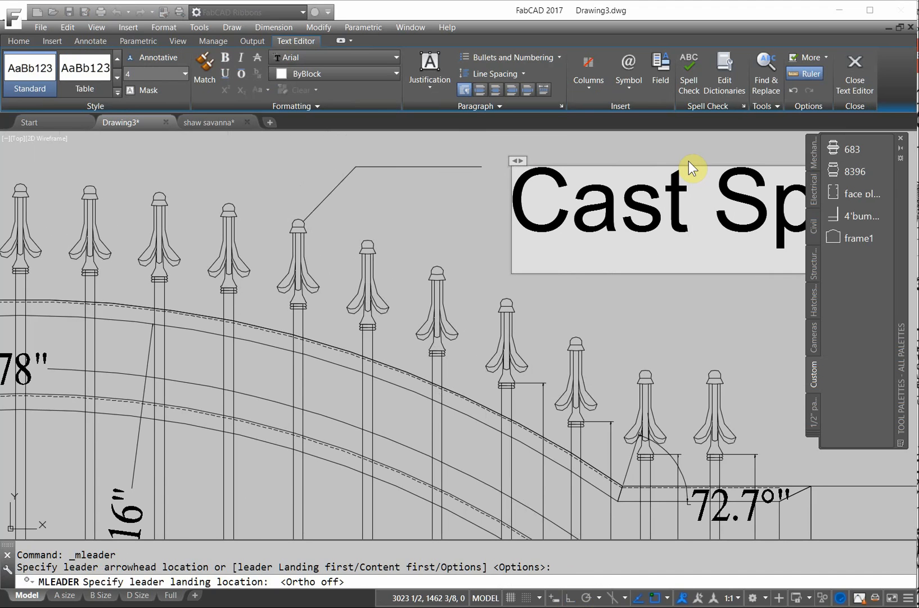
text(r)
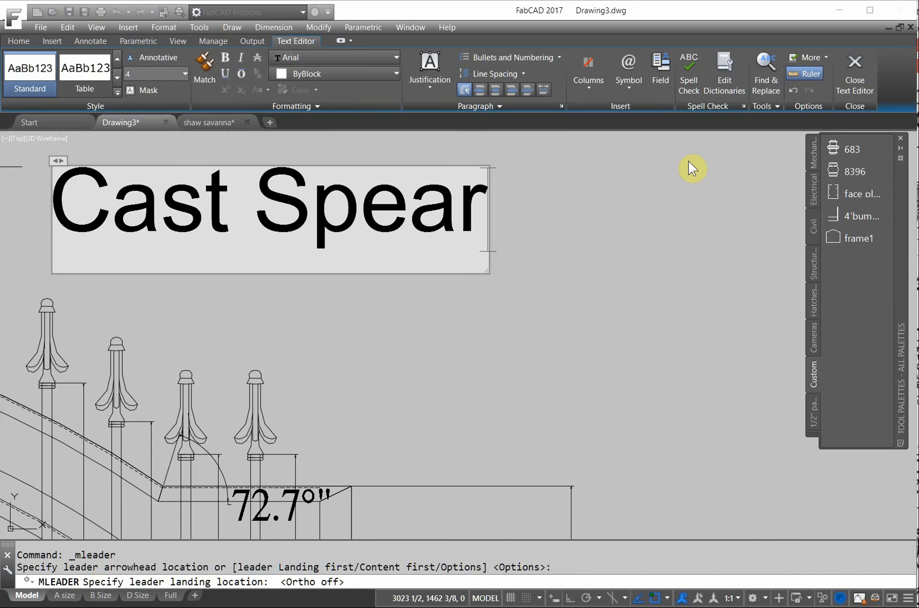
click(855, 72)
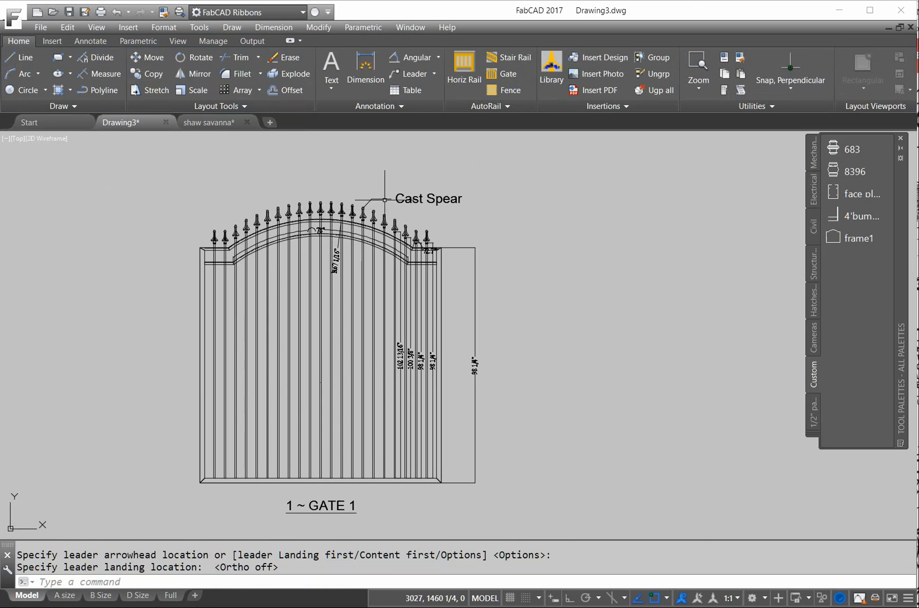
- Move the Cast Spear leader's landing just above and right of the spear tips
click(397, 197)
click(371, 199)
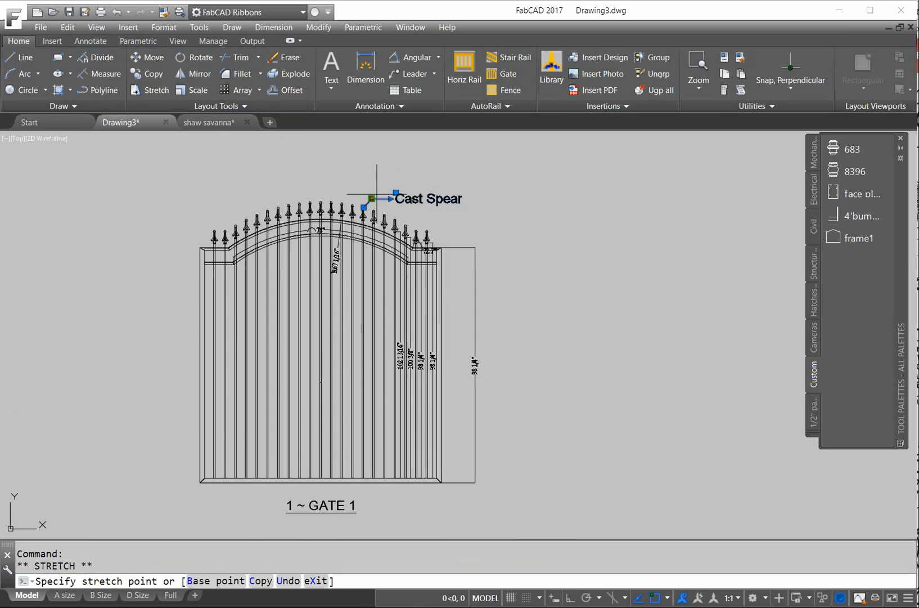
click(388, 188)
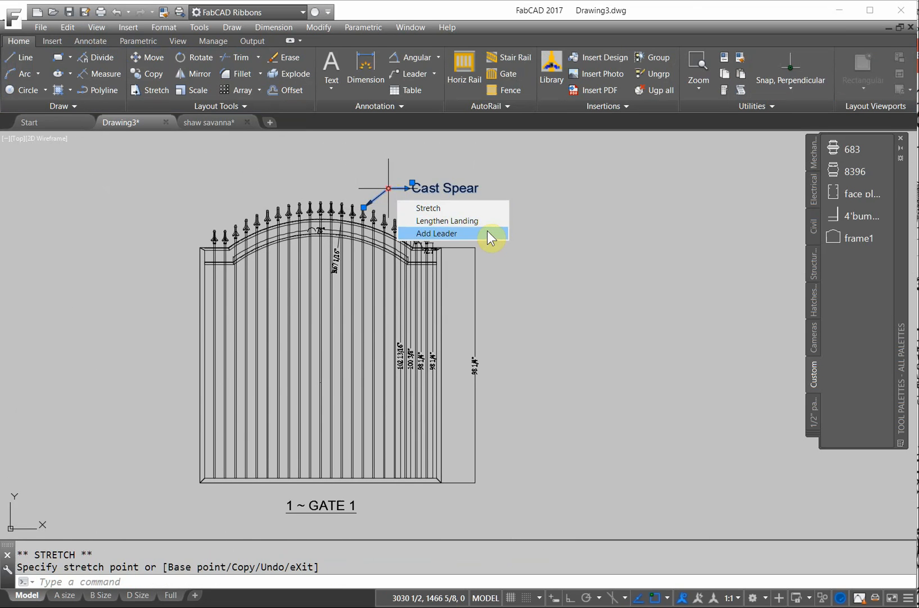
key(Escape)
scroll(405, 201, up, 4)
scroll(542, 208, down, 4)
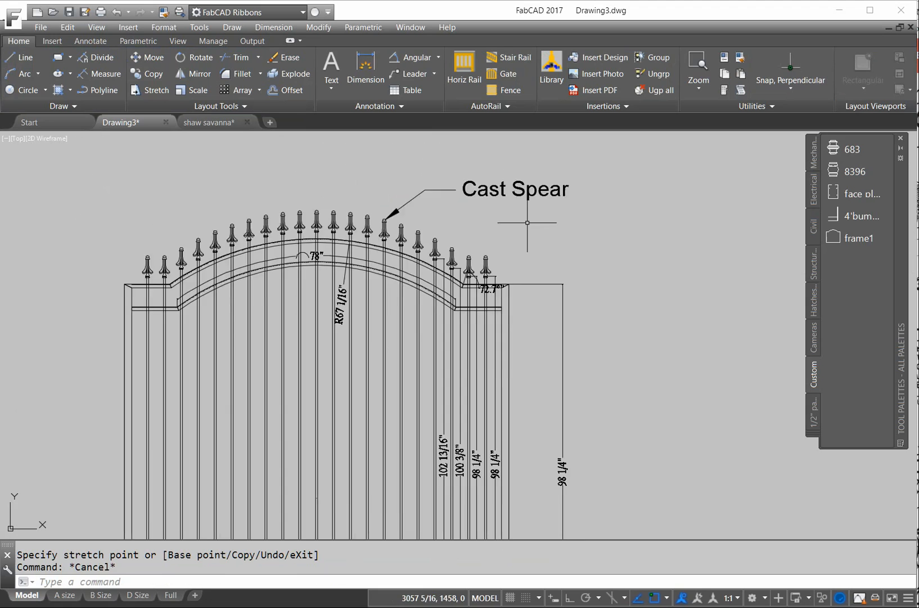
click(400, 109)
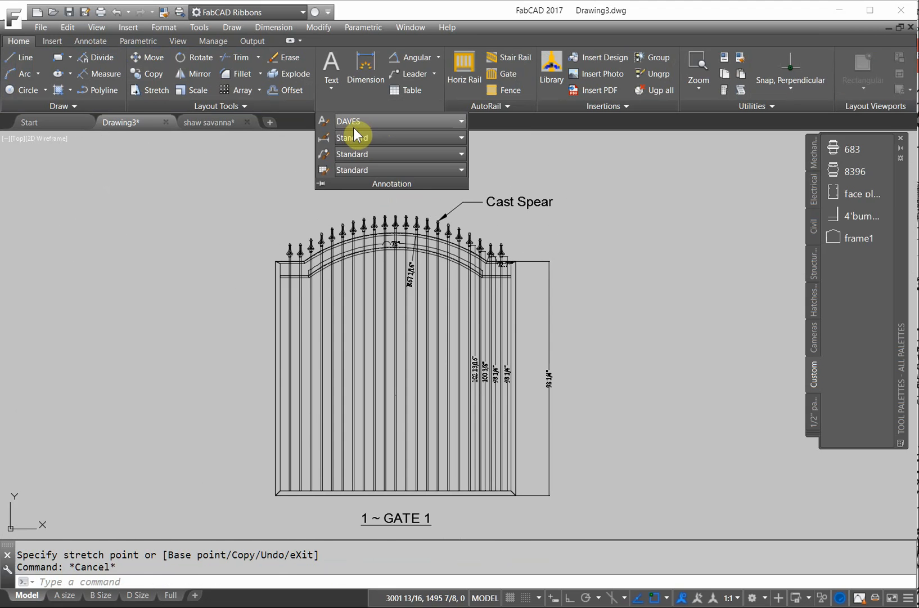
- Change the Standard multileader style's leader type to Spline so the Cast Spear leader curves
click(327, 153)
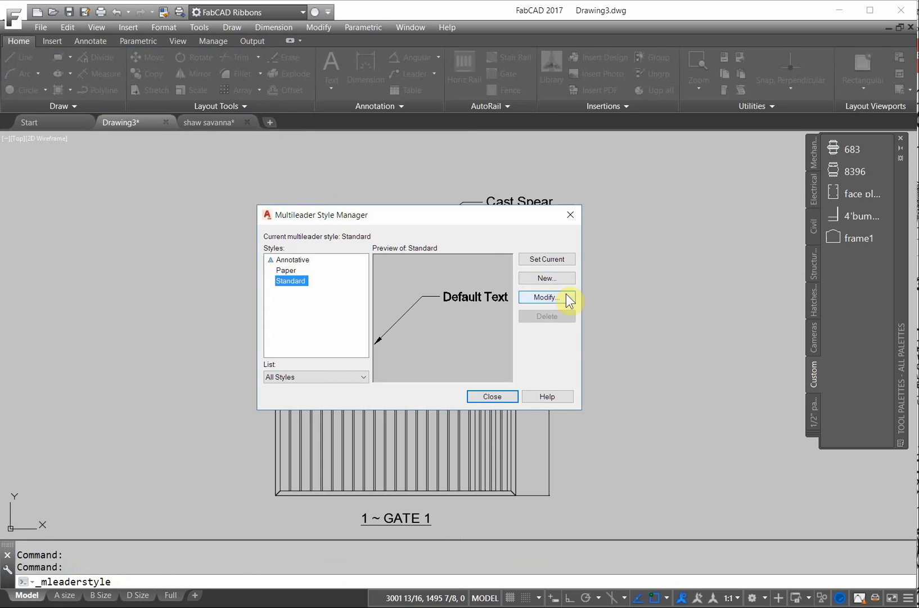
click(548, 296)
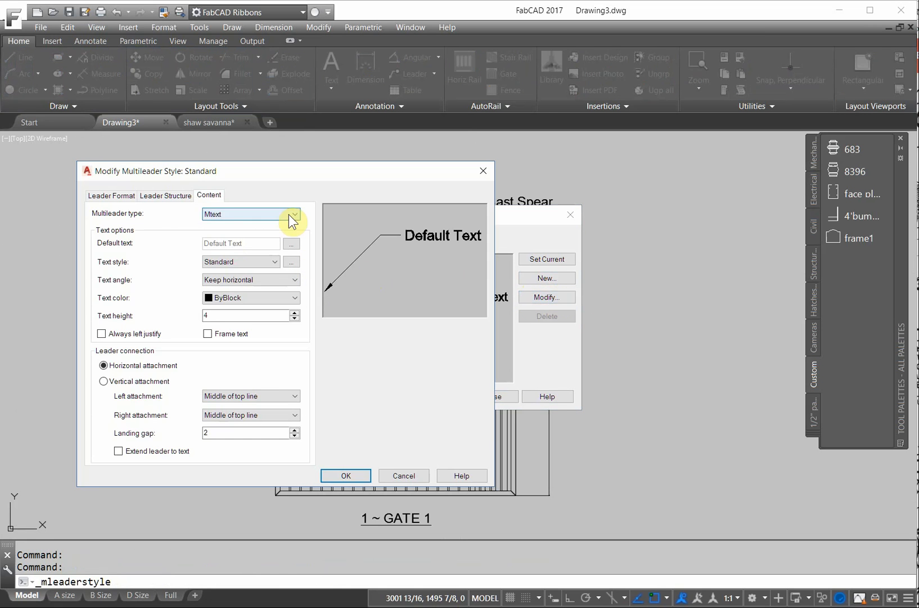
click(166, 196)
click(117, 195)
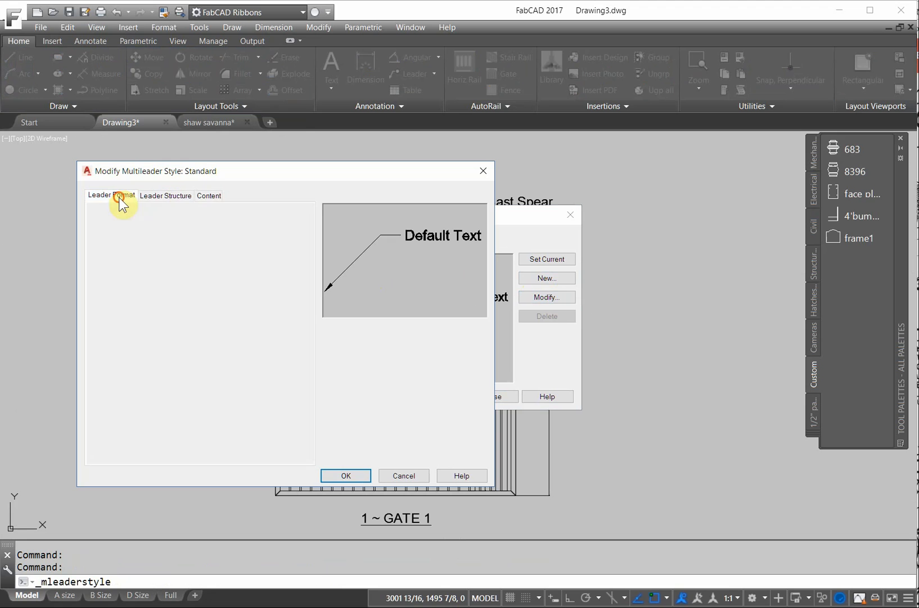
click(298, 225)
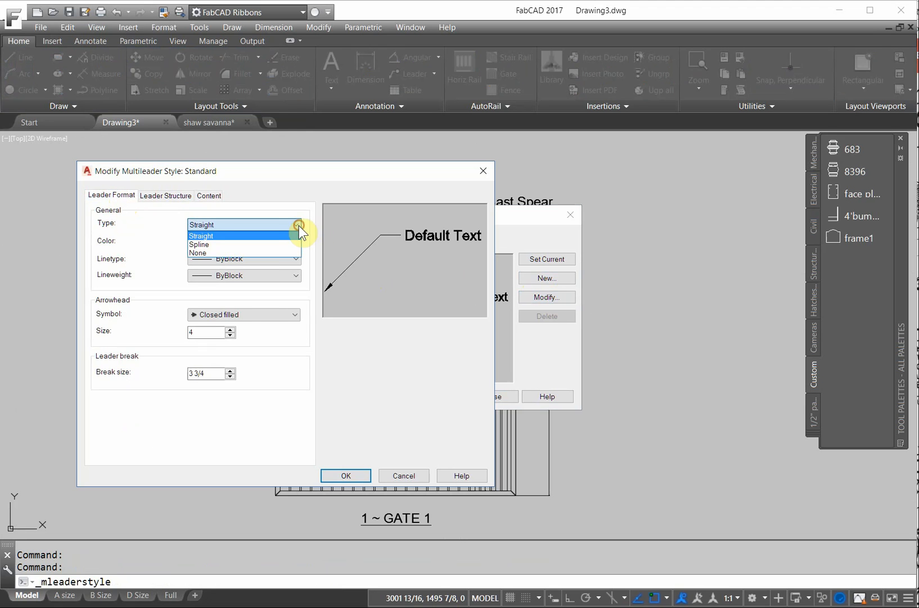
click(210, 243)
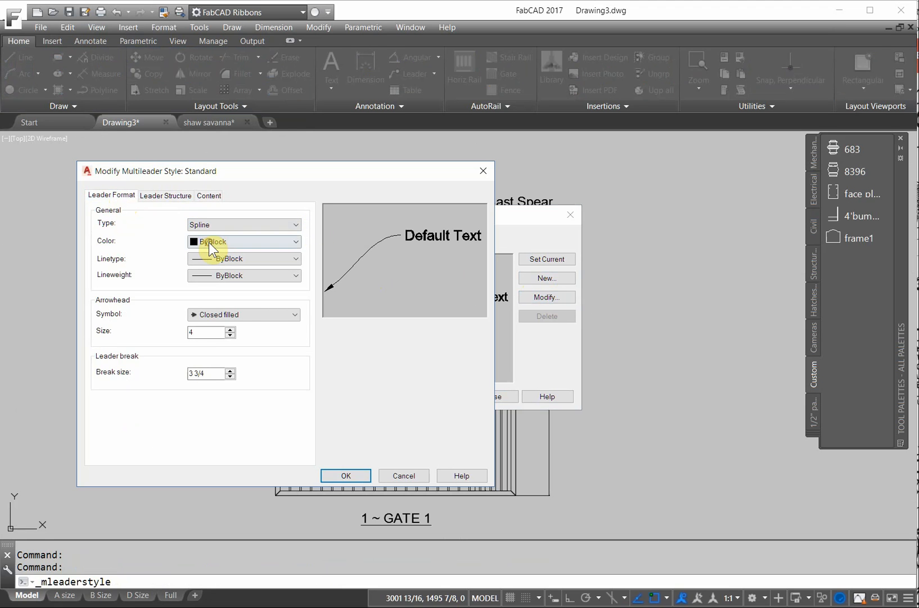
click(346, 475)
click(493, 397)
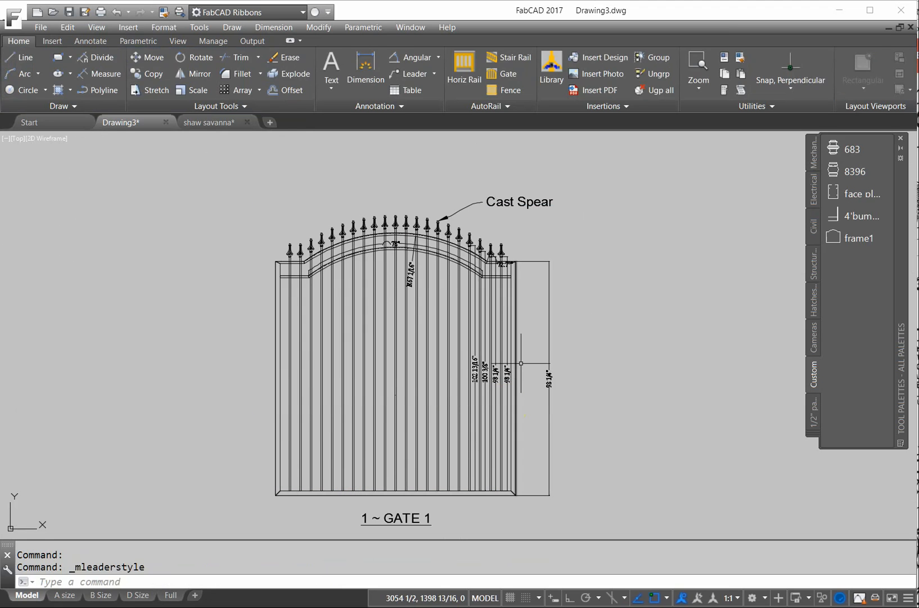
click(499, 201)
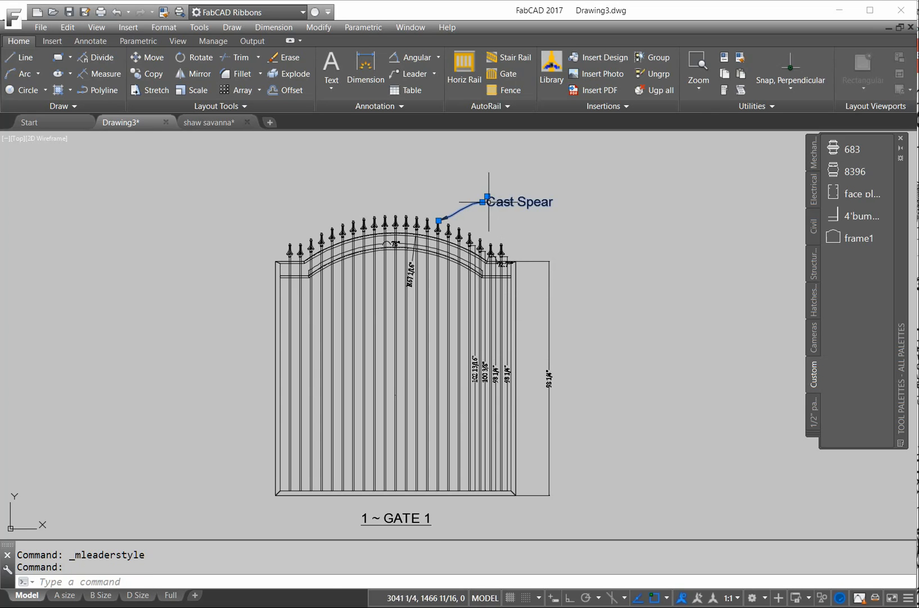
click(487, 201)
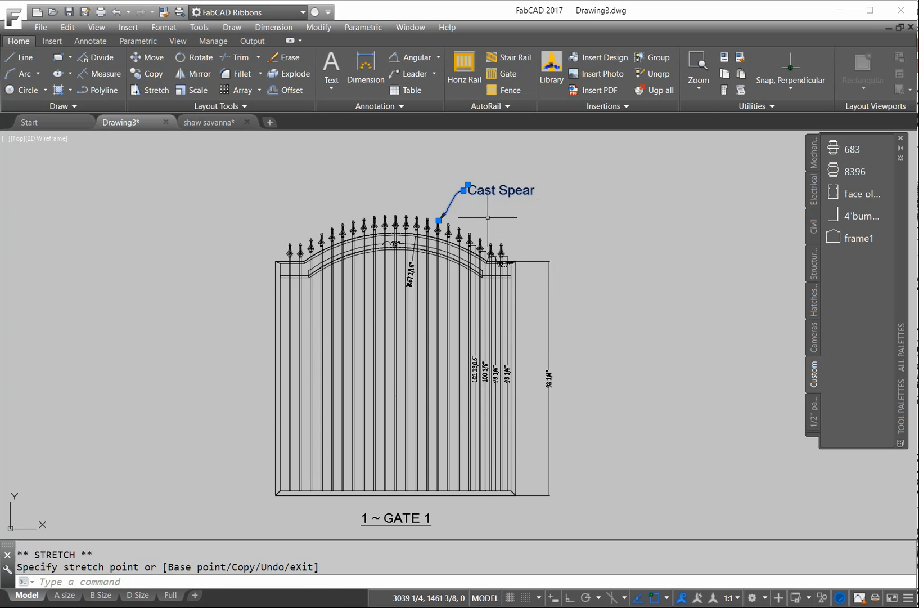
key(Escape)
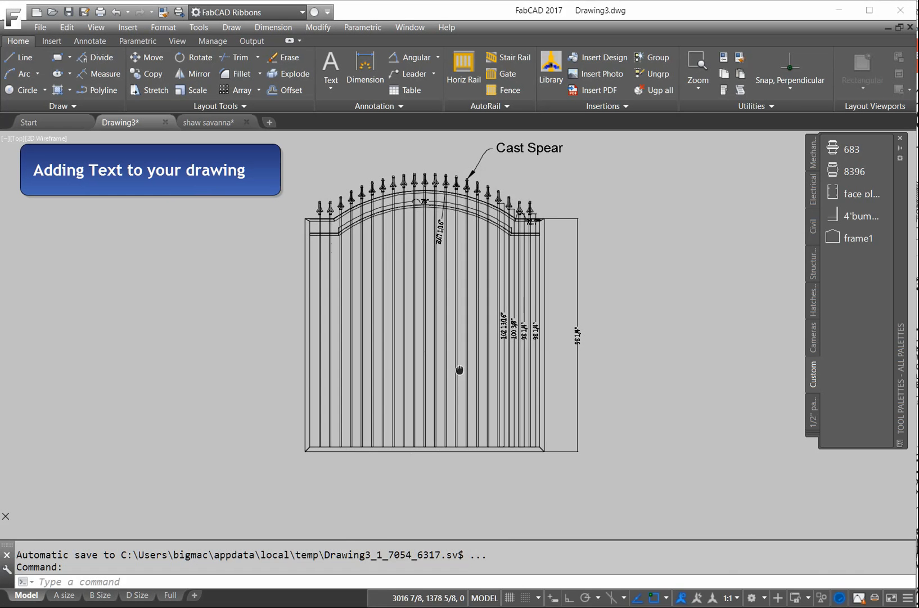
- Add a multiline text box below the gate reading 'Walk Gate for' plus the customer's name
scroll(428, 346, up, 3)
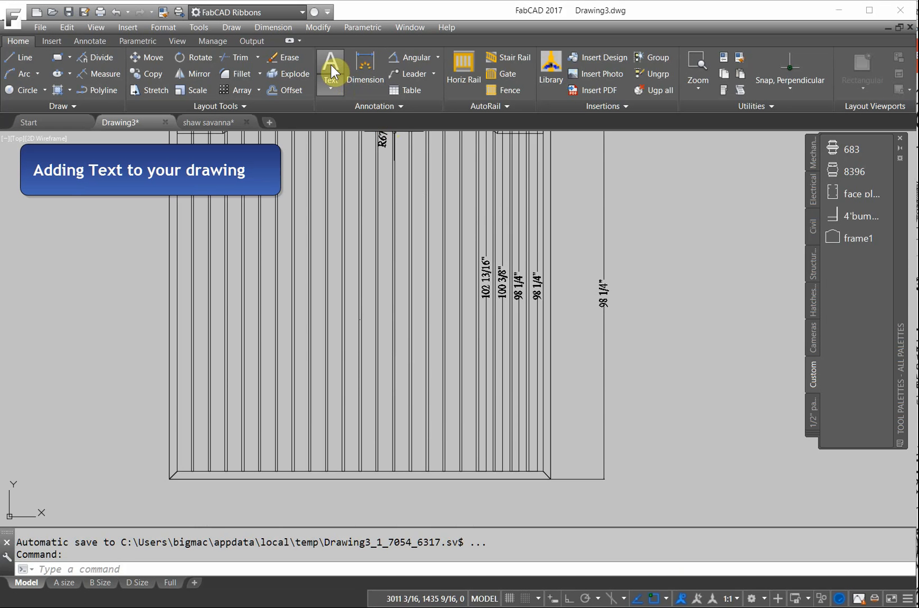
click(332, 85)
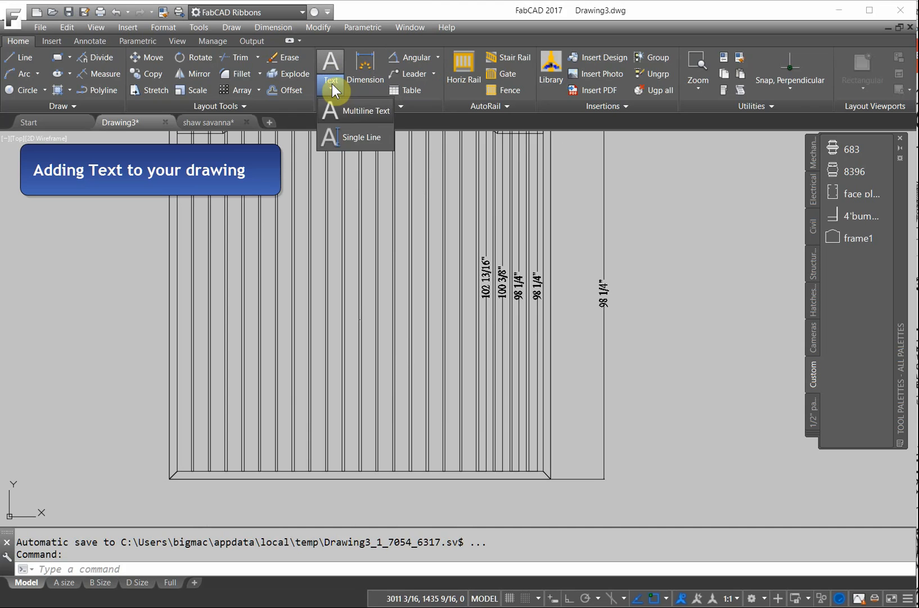
click(356, 111)
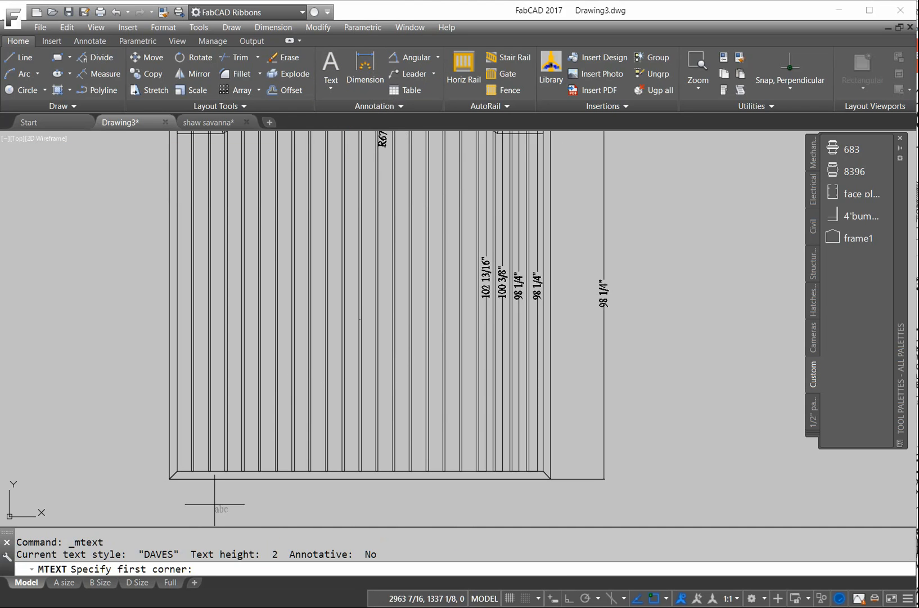
click(242, 487)
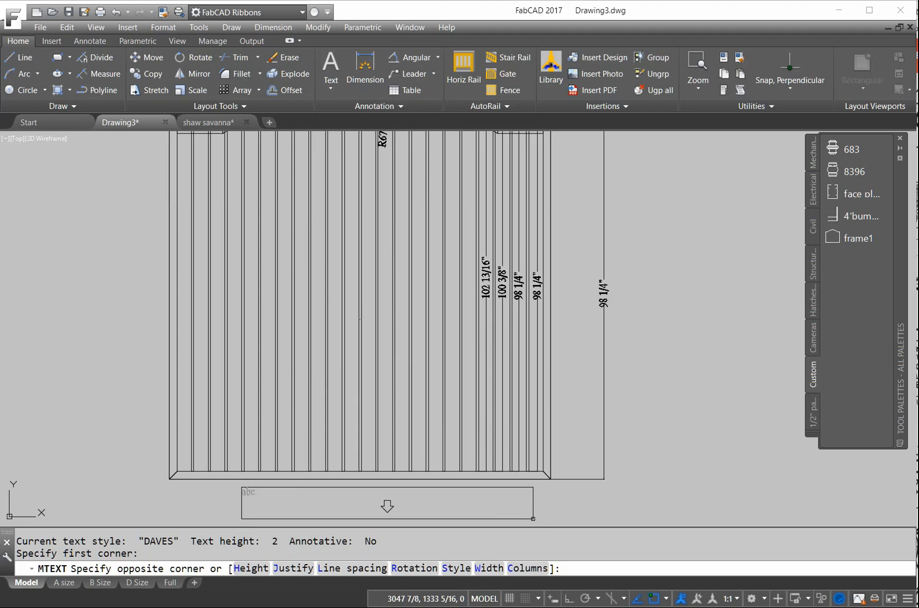
click(534, 521)
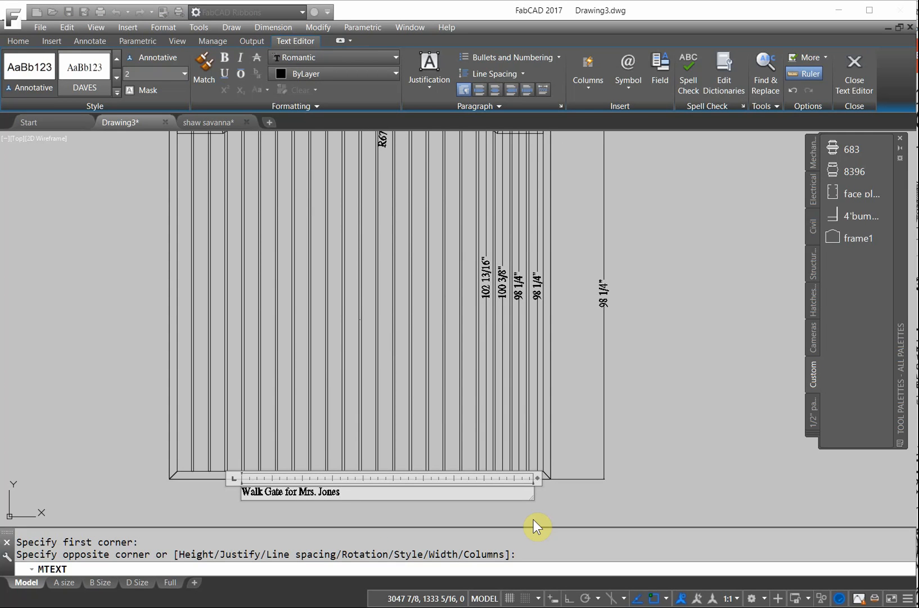
click(861, 78)
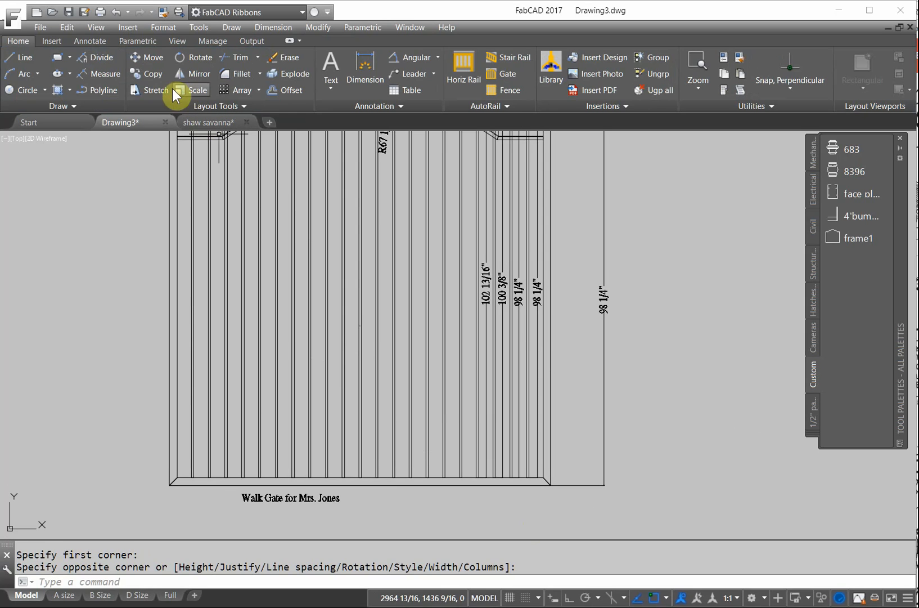
- Move the walk gate caption so it is centred below the gate
click(159, 58)
click(293, 497)
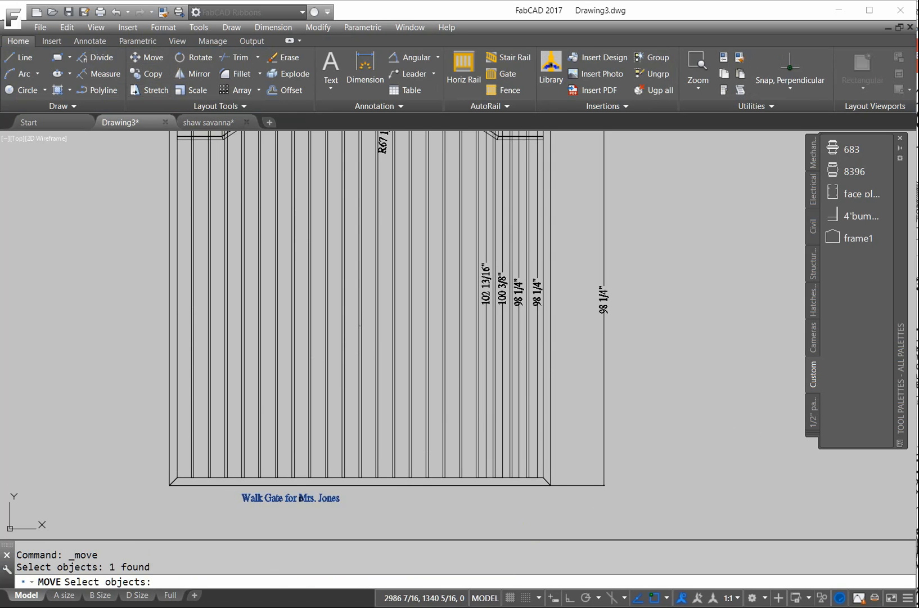
key(Return)
click(301, 498)
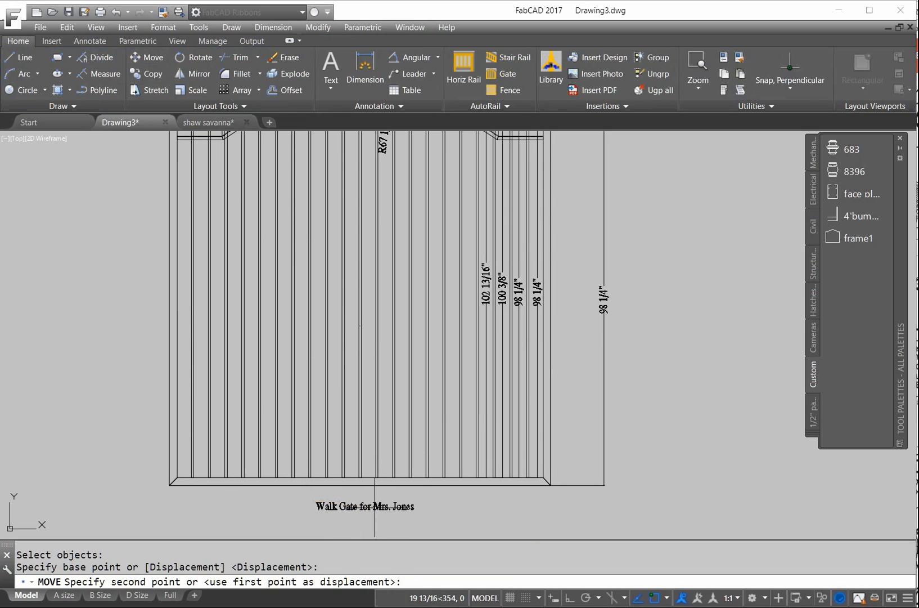
click(375, 506)
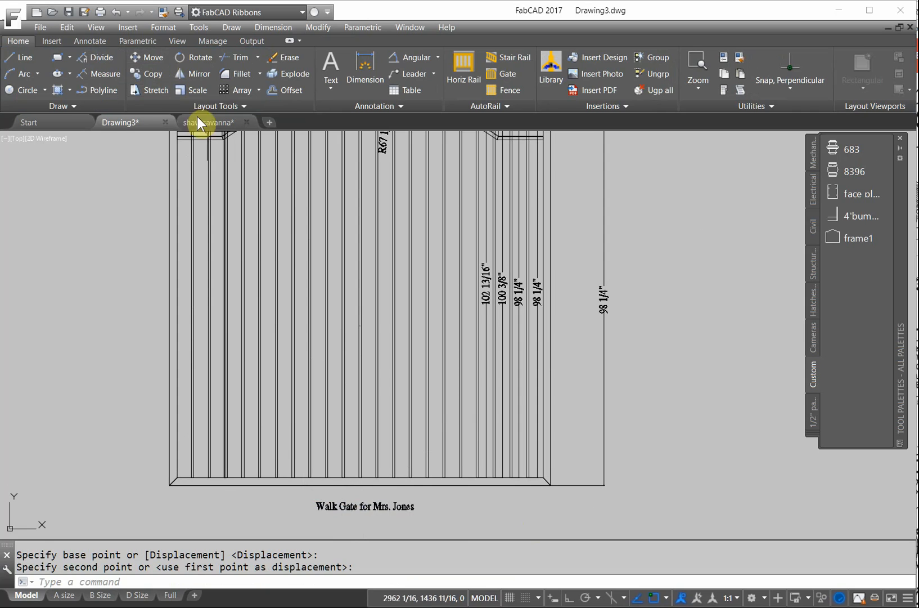
- Scale the caption up to much larger lettering, then begin another multiline text
click(182, 92)
click(382, 501)
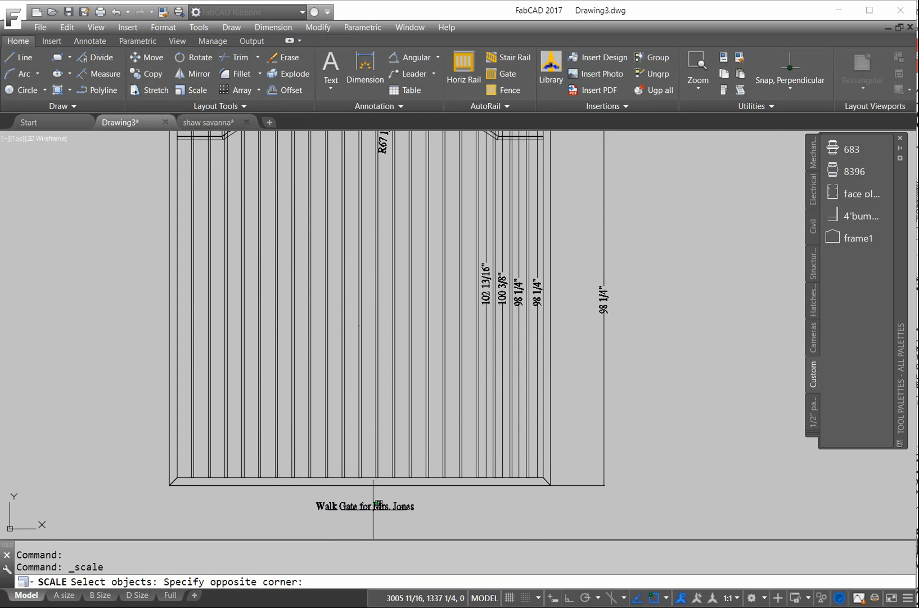
click(363, 509)
key(Return)
click(368, 508)
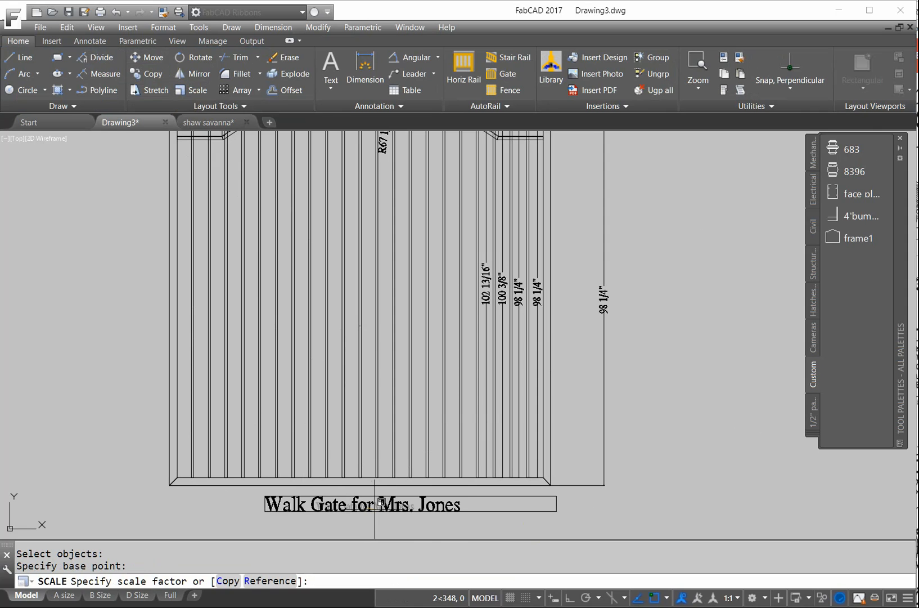
click(385, 507)
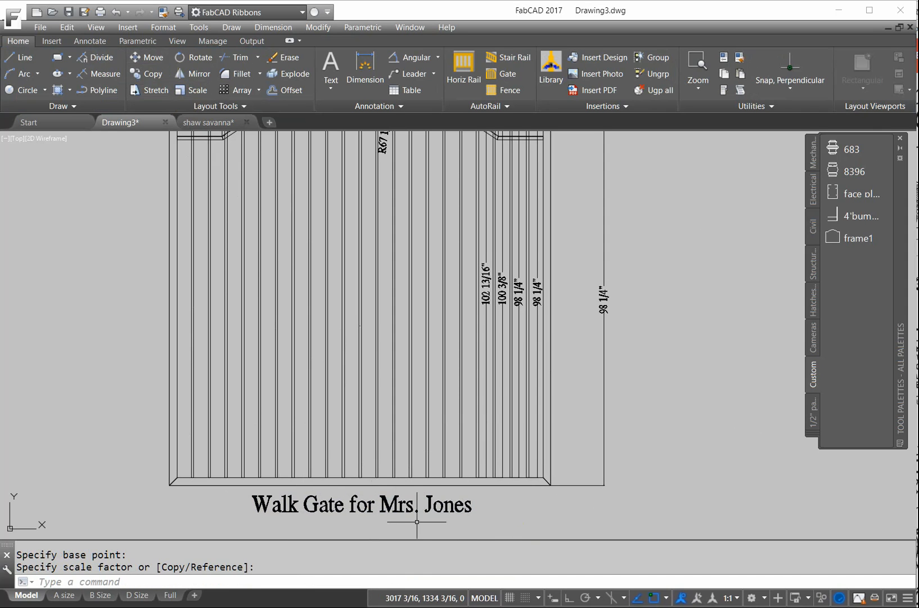
click(330, 88)
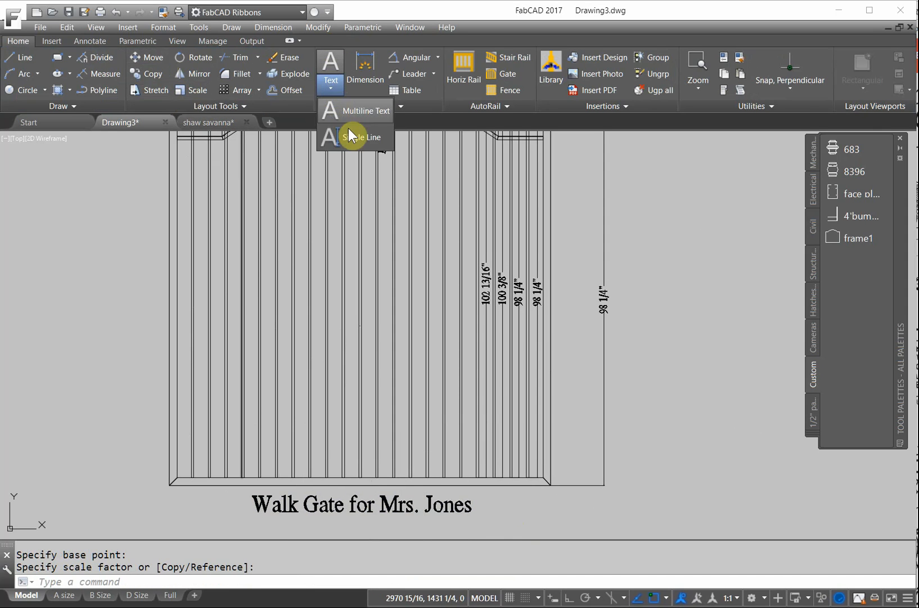
click(331, 65)
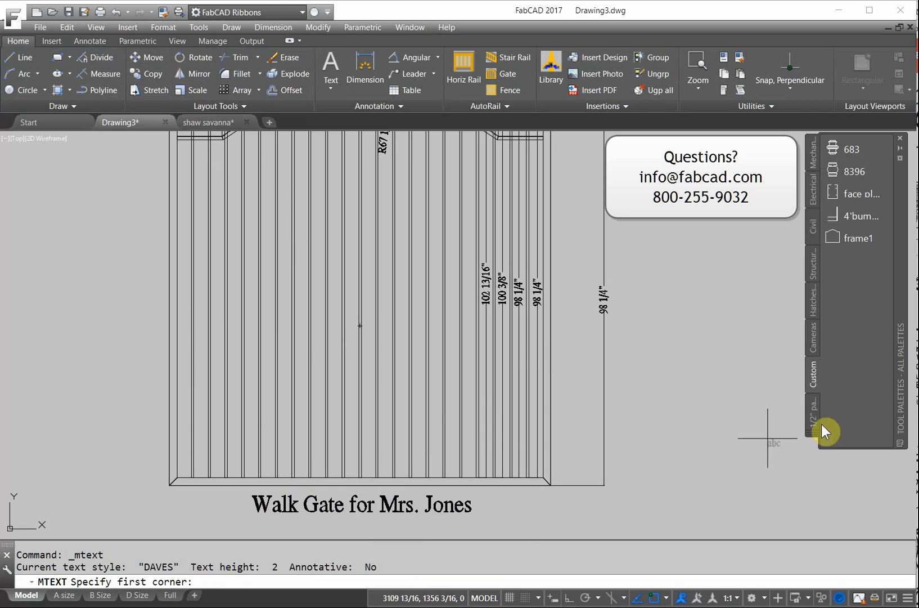